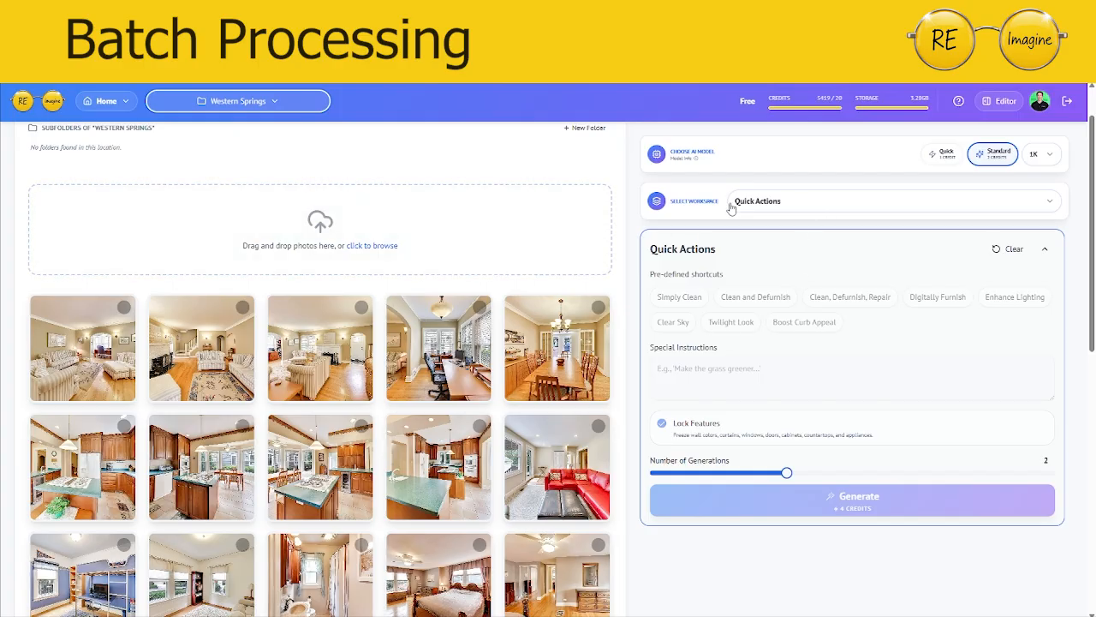
# Step: Switch the workspace to Batch Processing and look over its setup options
pyautogui.click(814, 205)
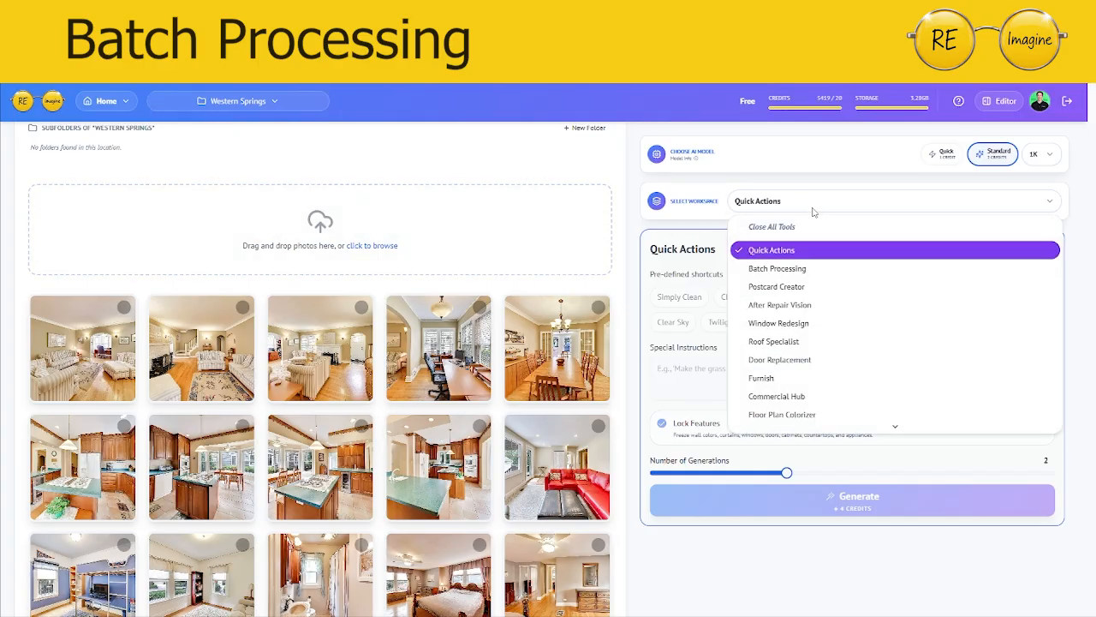
pyautogui.click(797, 270)
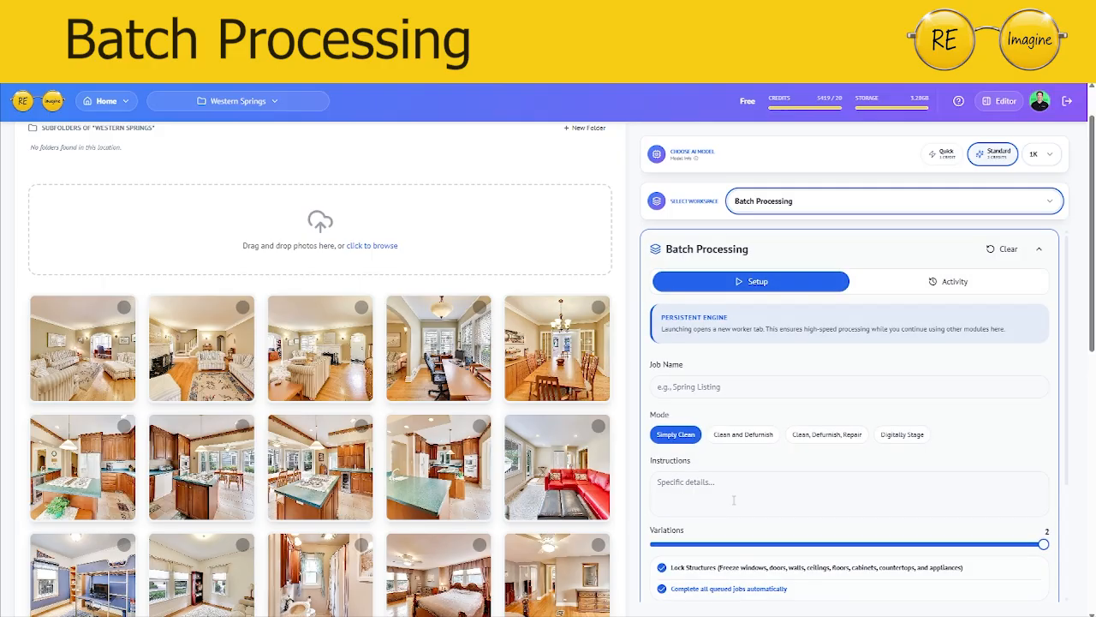
pyautogui.scroll(-2, 734, 500)
pyautogui.scroll(-1, 844, 336)
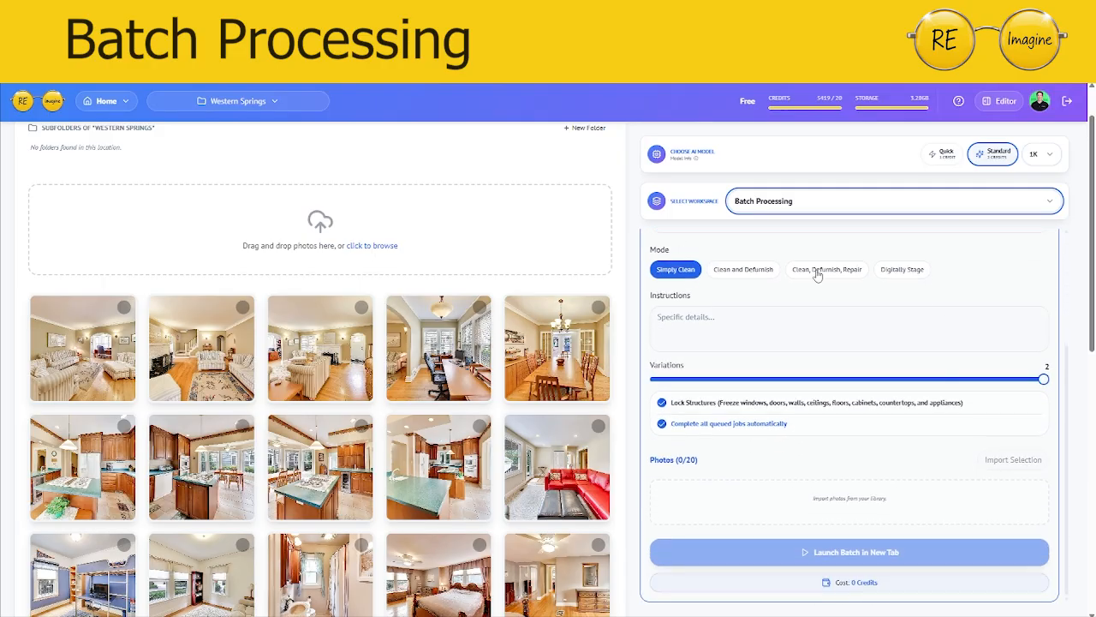
pyautogui.scroll(2, 865, 334)
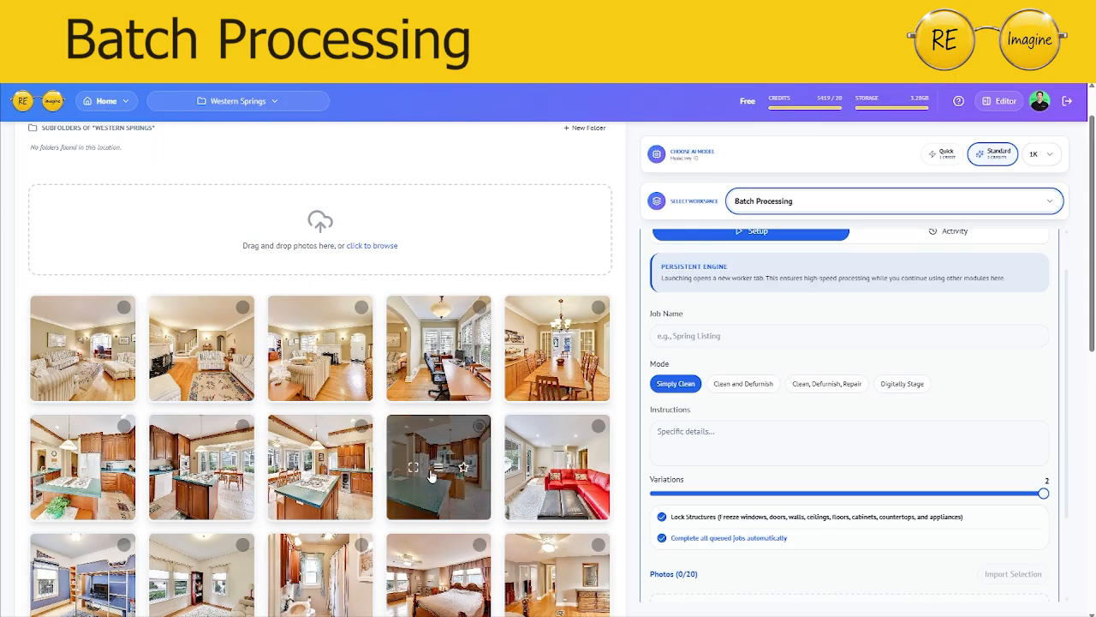
# Step: Select the first two living room photos, the home office photo and the dining room photo in the source library
pyautogui.scroll(-2, 432, 471)
pyautogui.scroll(-1, 435, 470)
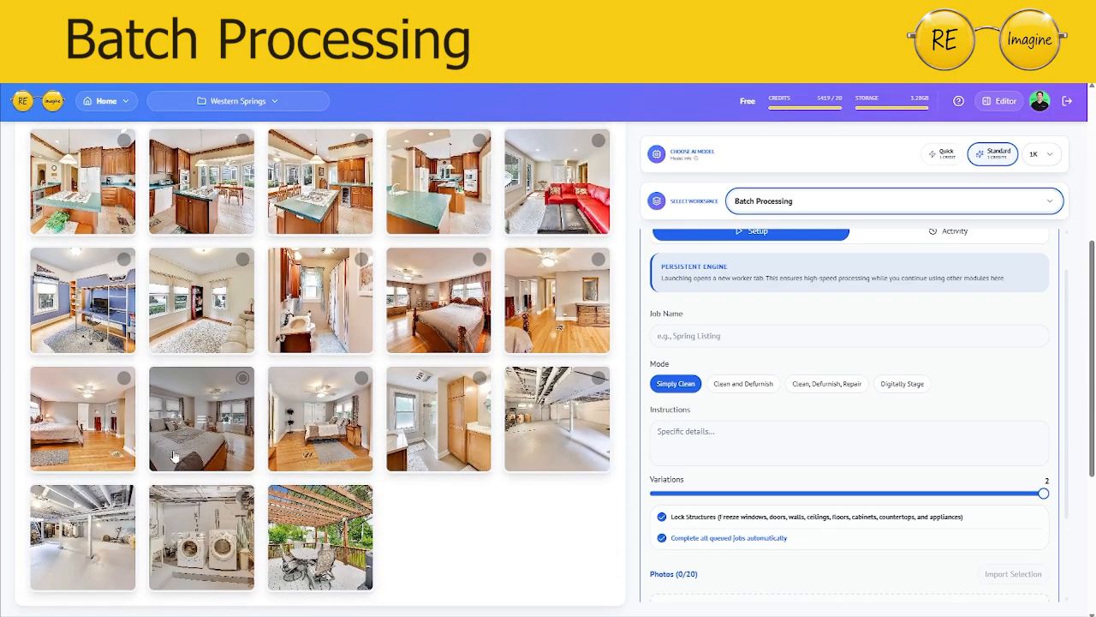
pyautogui.scroll(2, 197, 424)
pyautogui.scroll(1, 180, 446)
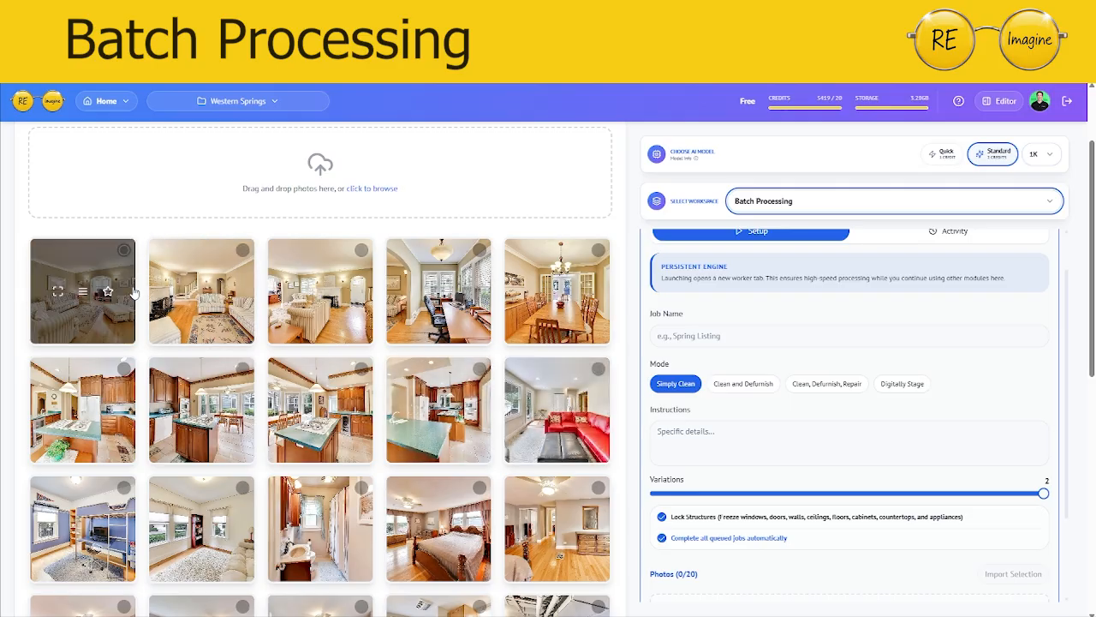
pyautogui.click(124, 251)
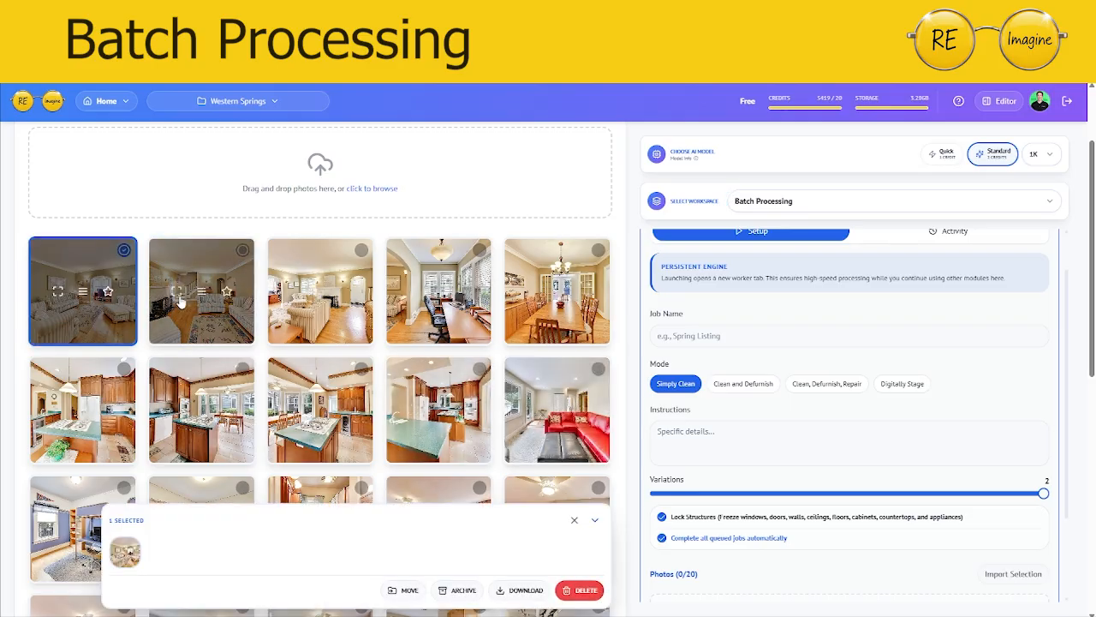
pyautogui.click(243, 251)
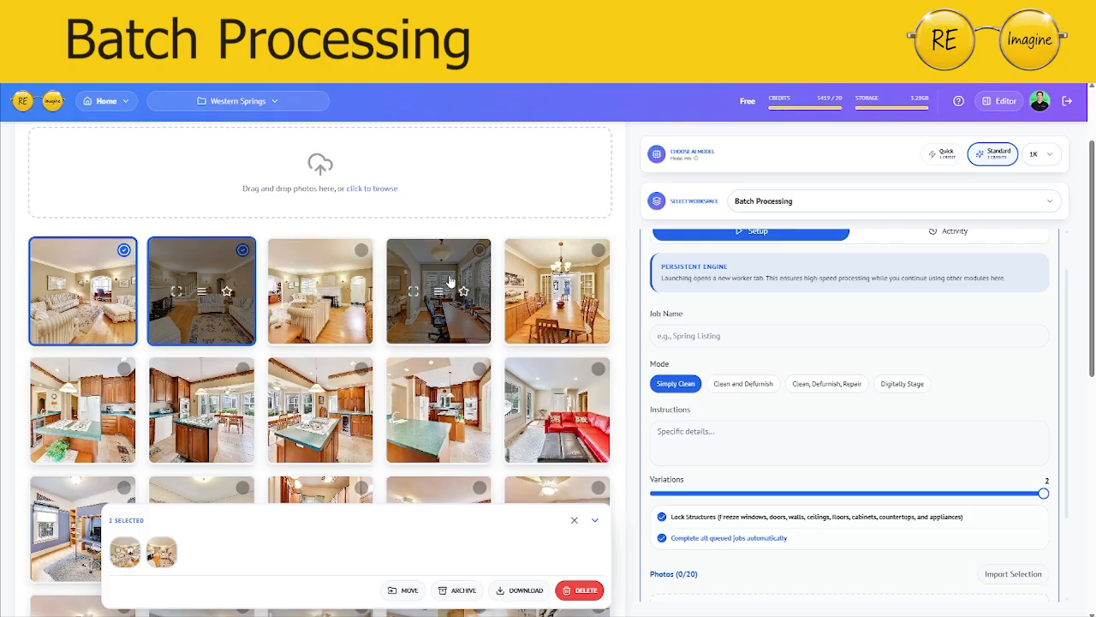
pyautogui.click(477, 252)
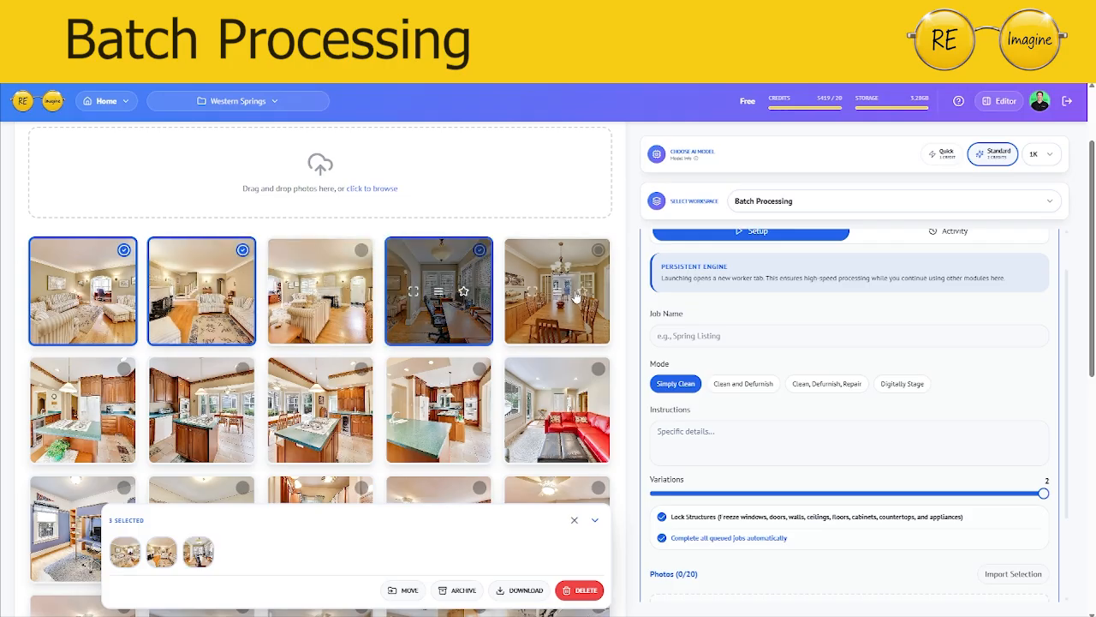
pyautogui.click(598, 251)
# Step: Add the red sofa room, the blue loft-bed room, the dark wooden bed bedroom and the pergola patio photos to the selection
pyautogui.scroll(-2, 561, 298)
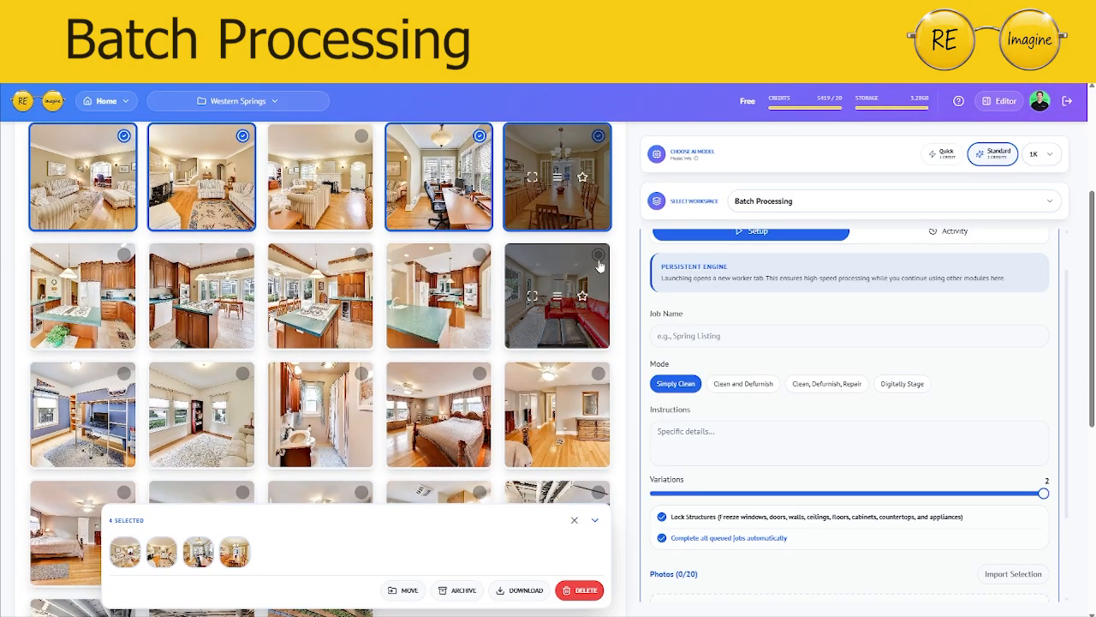
pyautogui.click(595, 256)
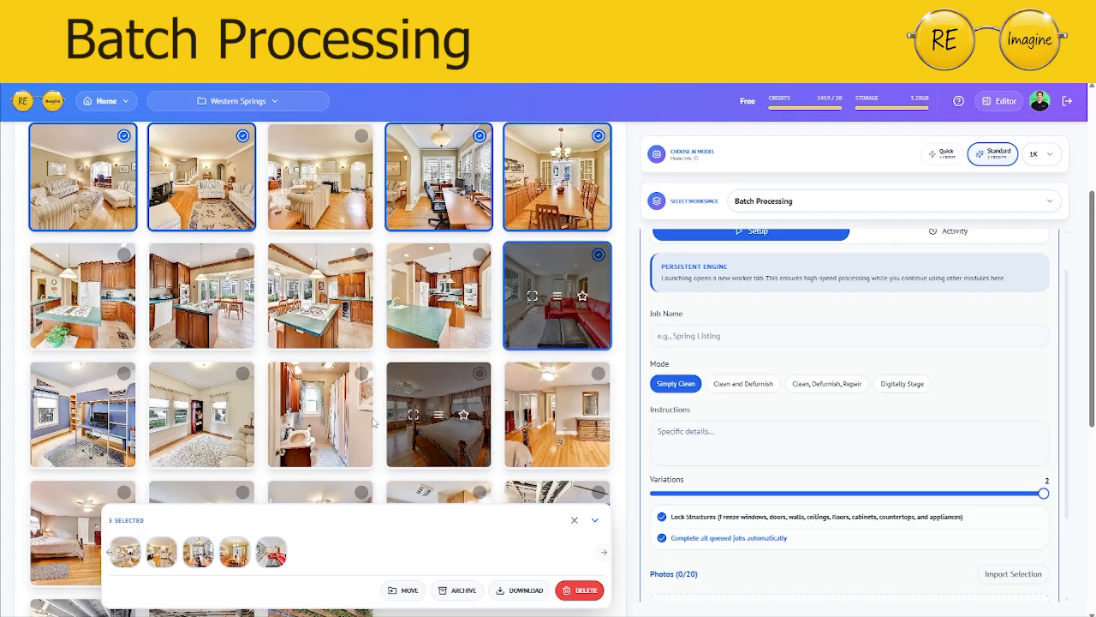
pyautogui.click(122, 376)
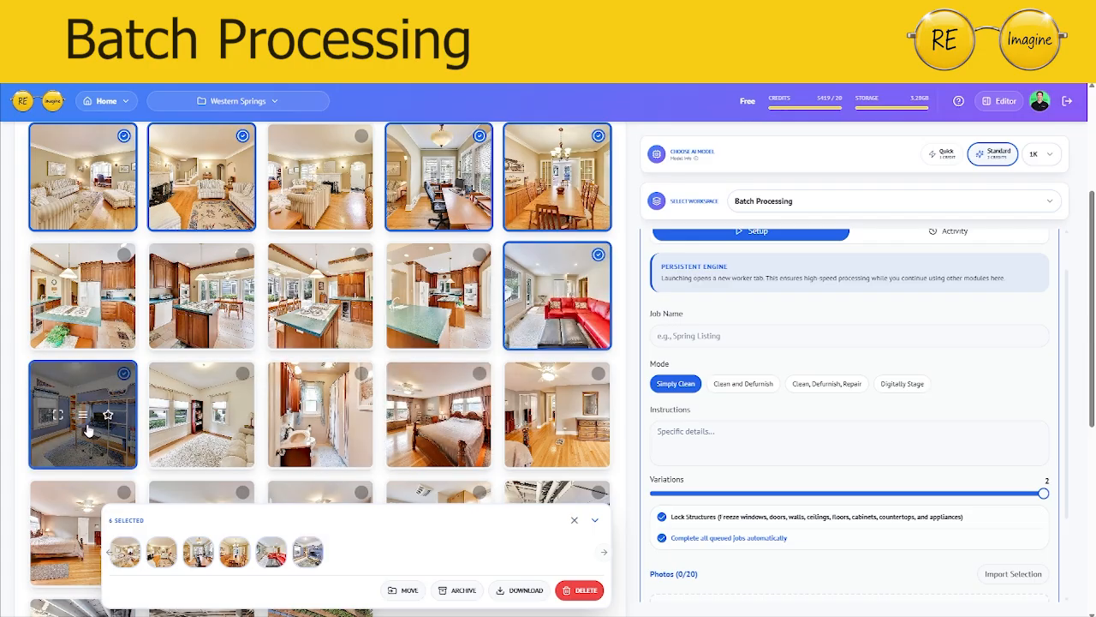
pyautogui.scroll(-1, 107, 430)
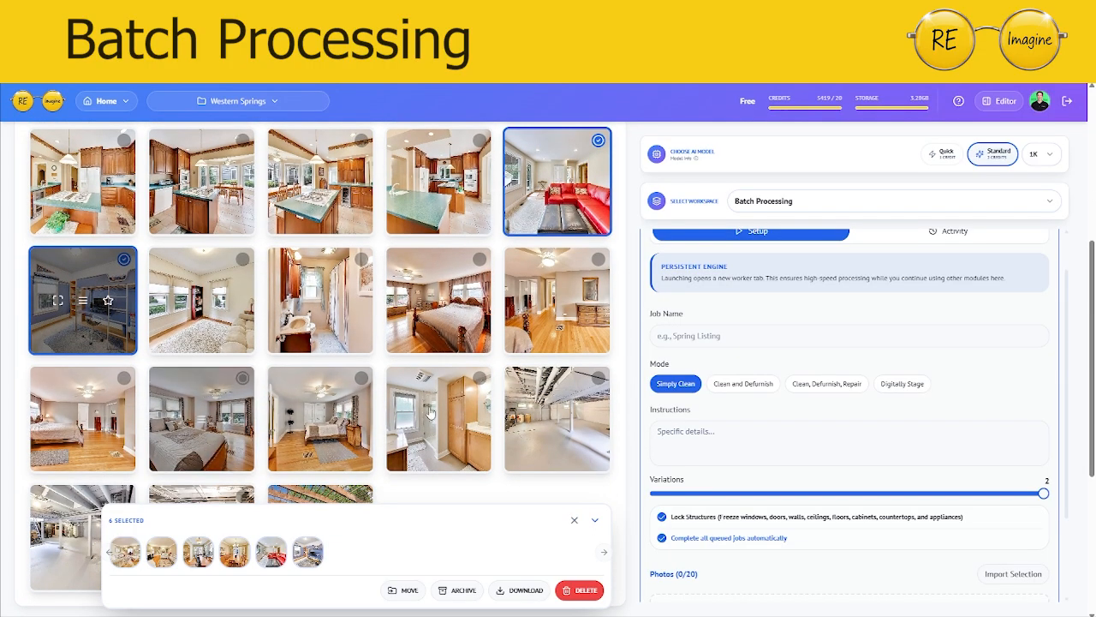
pyautogui.click(470, 314)
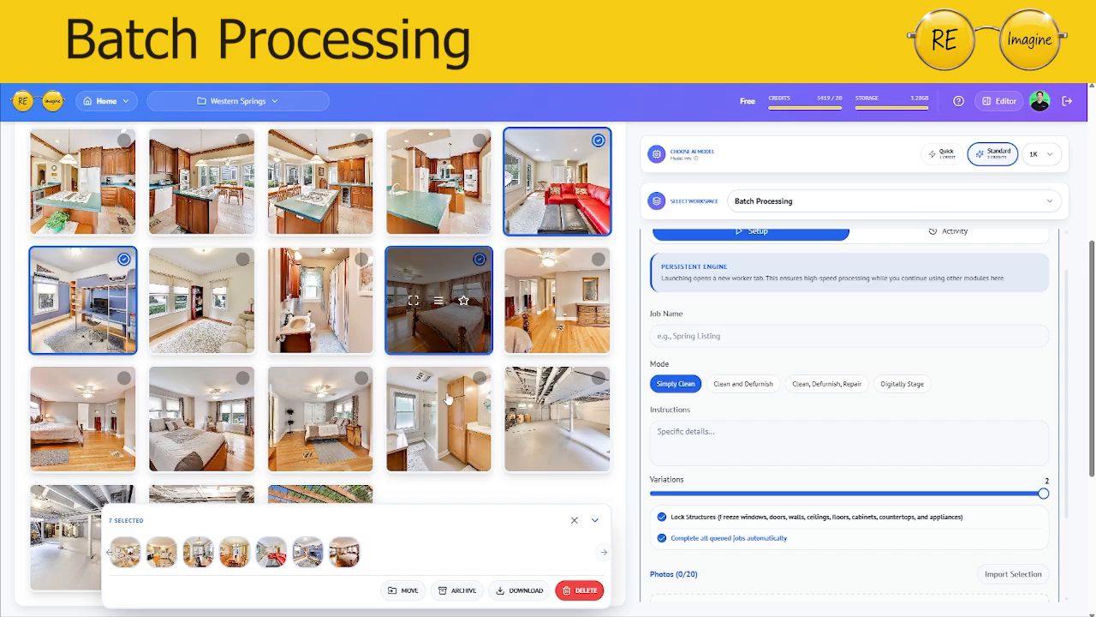
pyautogui.scroll(-1, 433, 445)
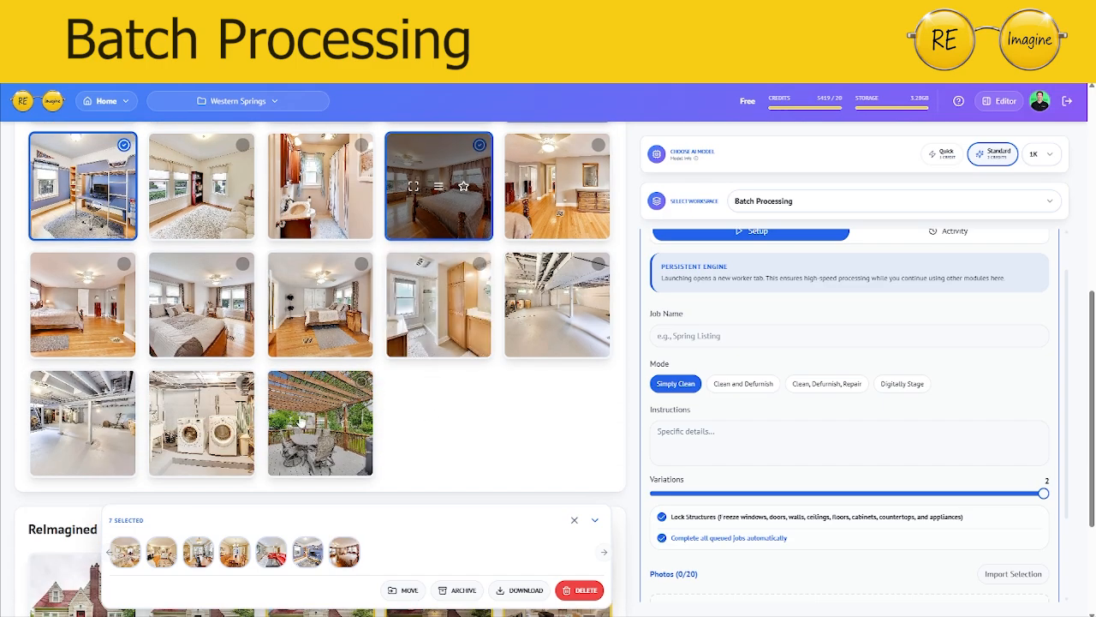
pyautogui.scroll(1, 192, 429)
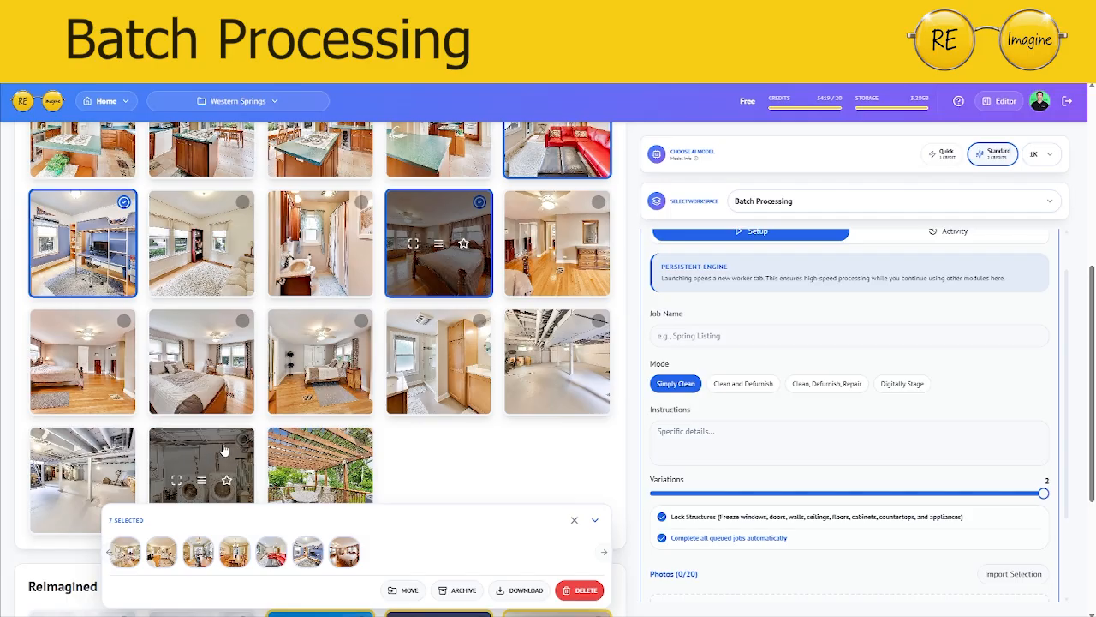
pyautogui.scroll(-2, 399, 440)
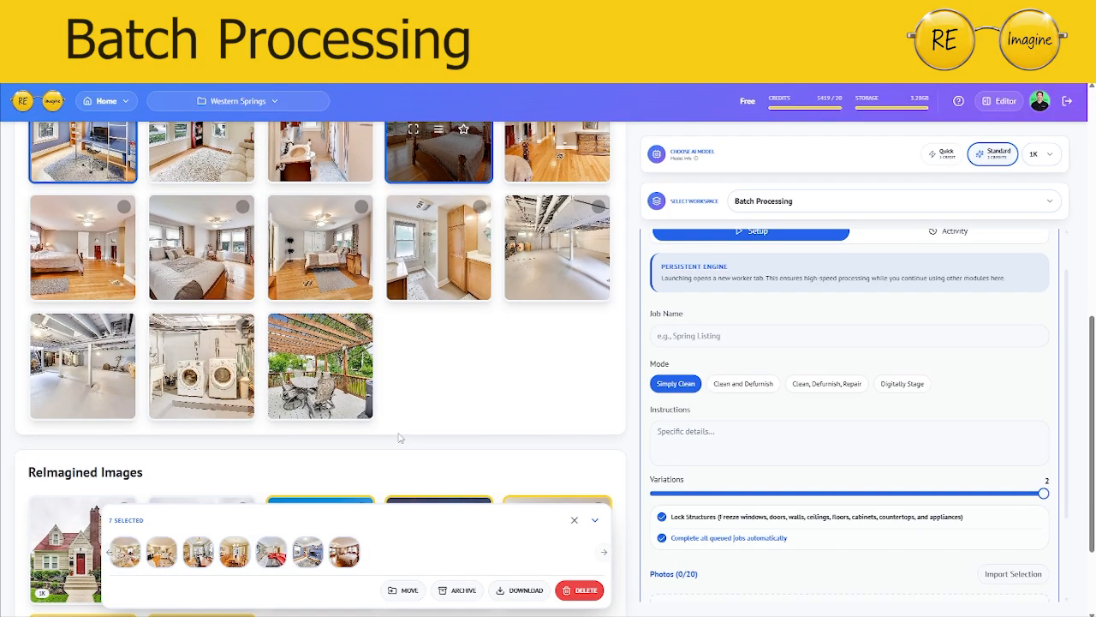
pyautogui.click(361, 327)
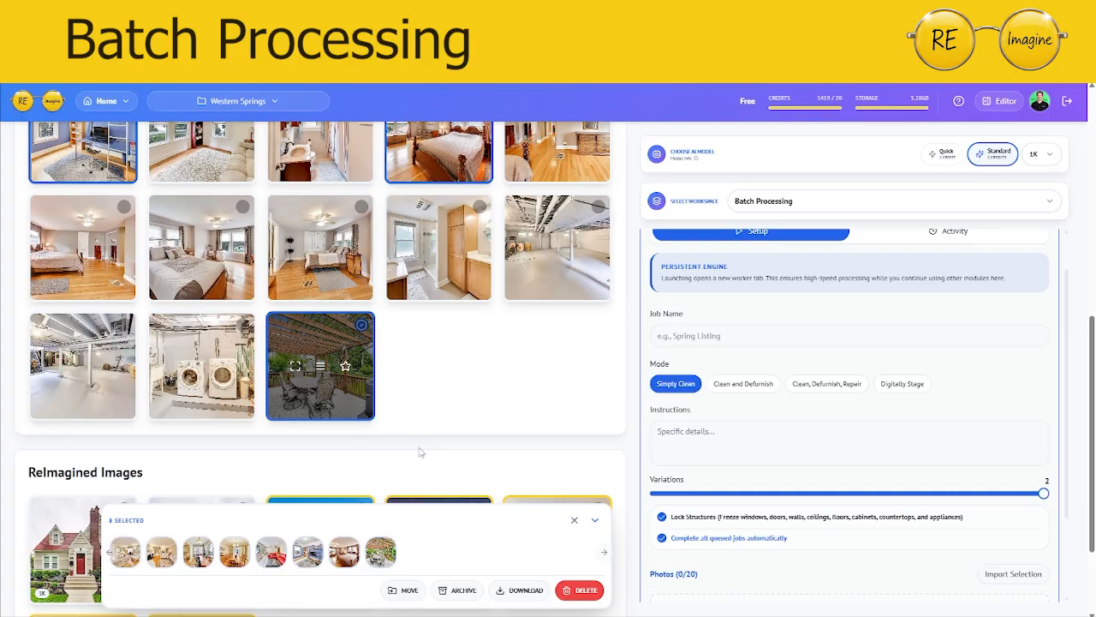
# Step: Name the batch job "Western Springs Defurnish" and set its mode to Clean and Defurnish
pyautogui.scroll(2, 387, 445)
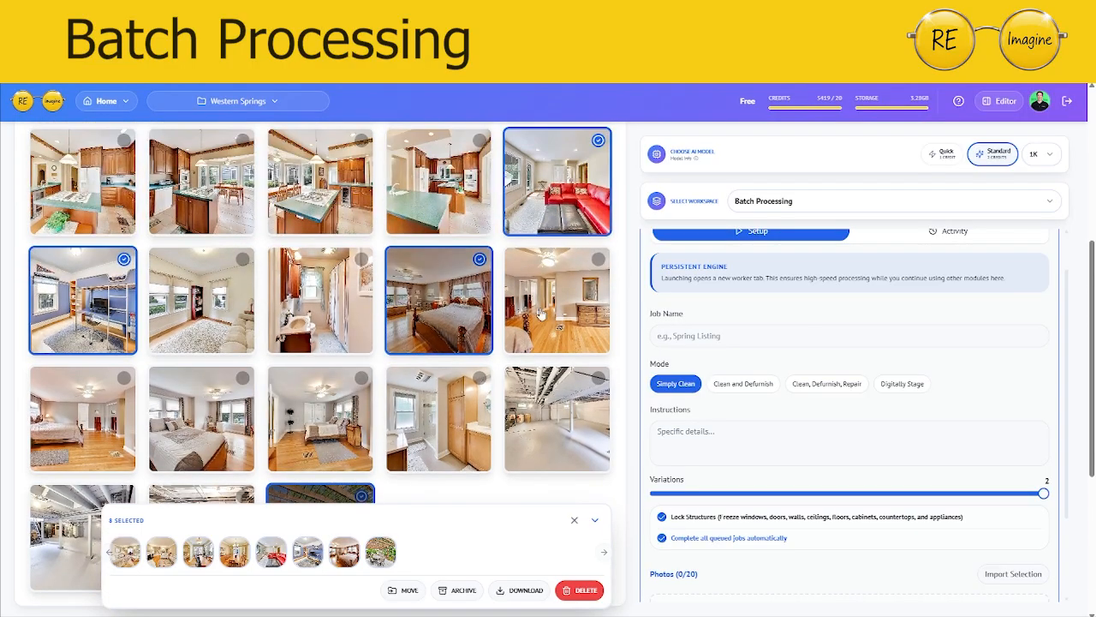
pyautogui.scroll(2, 433, 439)
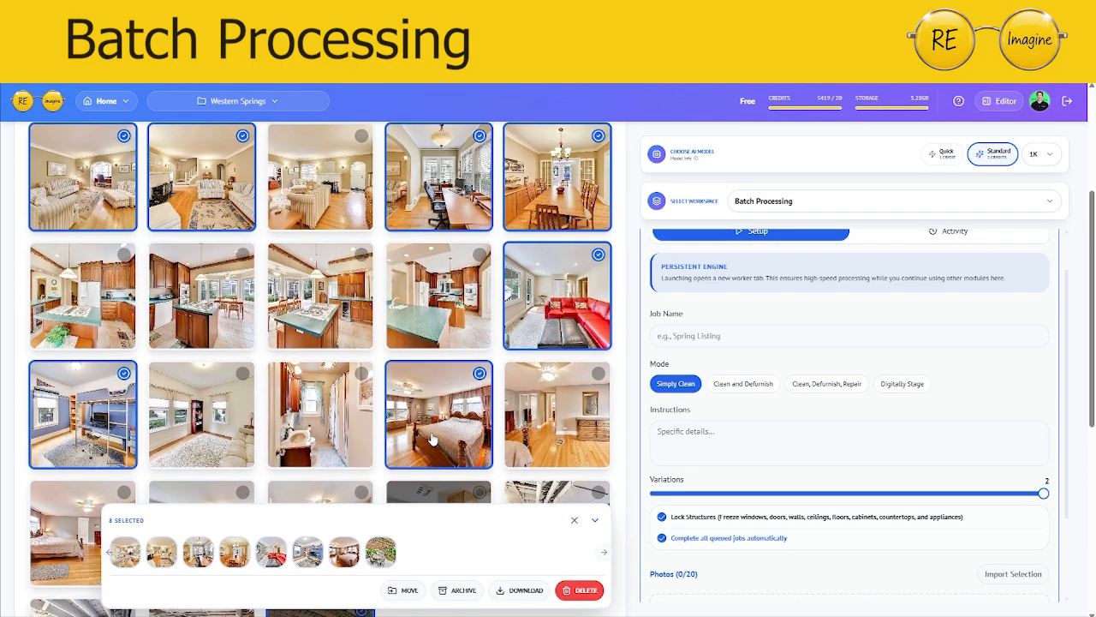
pyautogui.scroll(1, 472, 435)
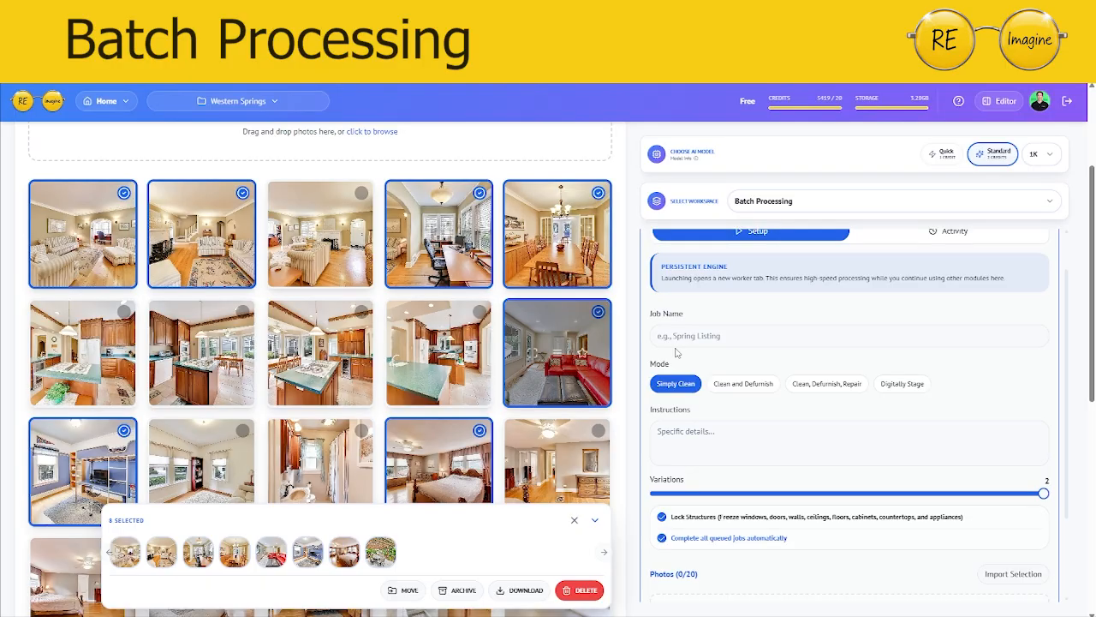
pyautogui.scroll(1, 746, 346)
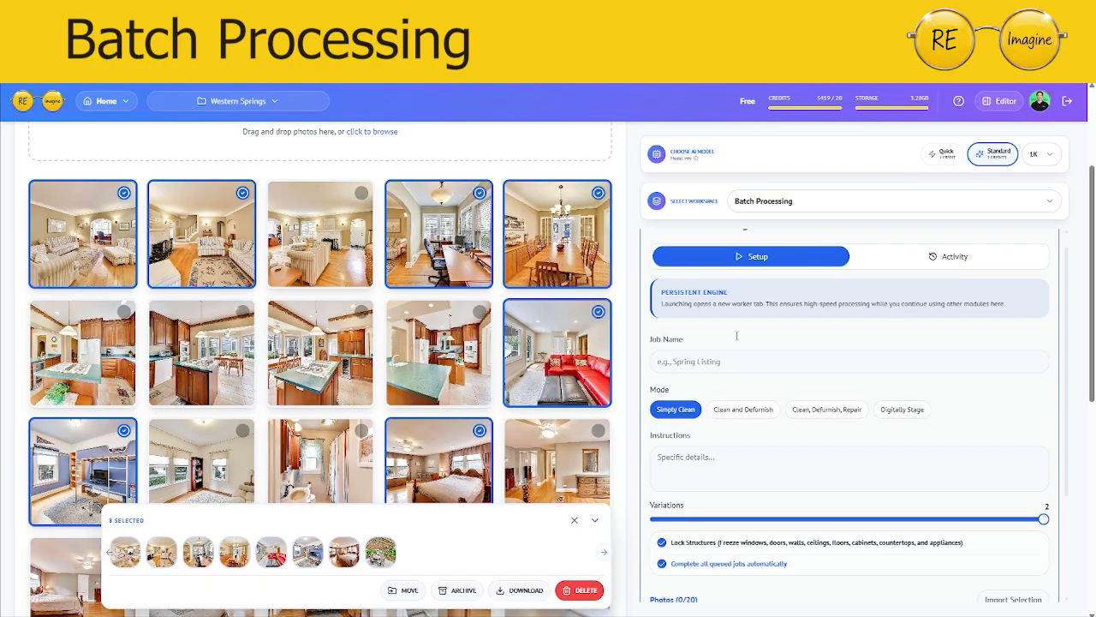
pyautogui.scroll(2, 343, 300)
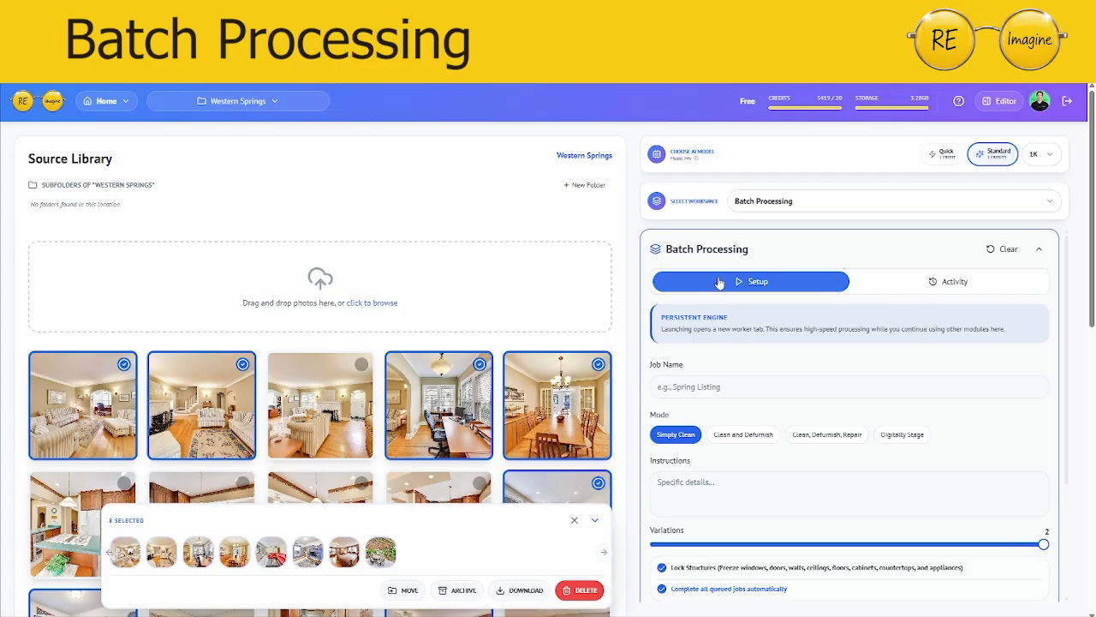
pyautogui.click(720, 386)
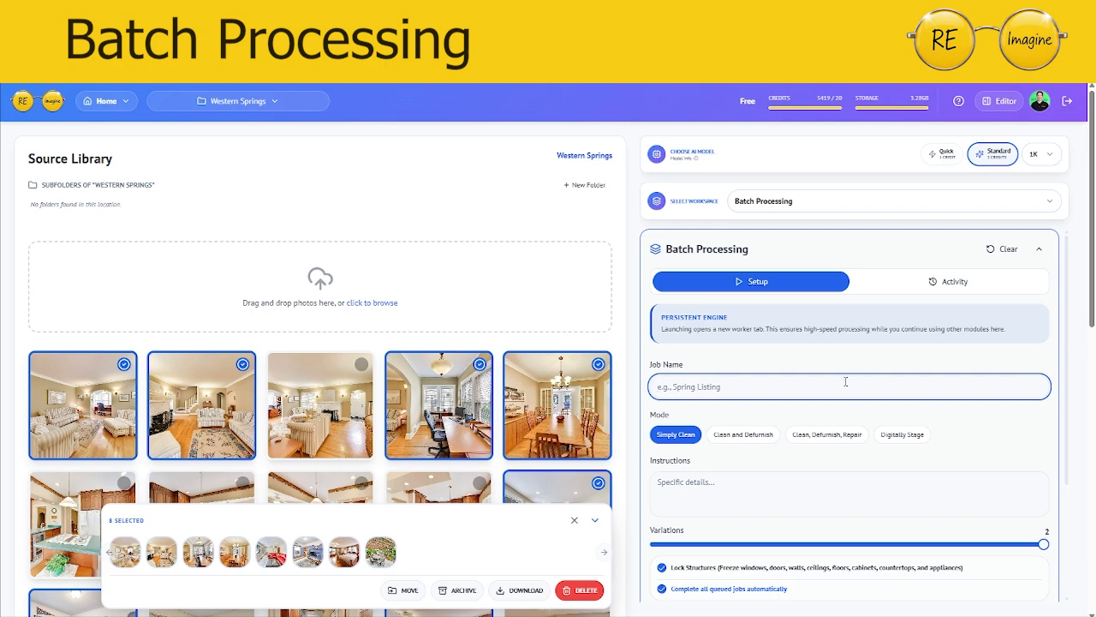
pyautogui.write('Western Springs Defurnish')
pyautogui.scroll(-1, 788, 445)
pyautogui.click(740, 379)
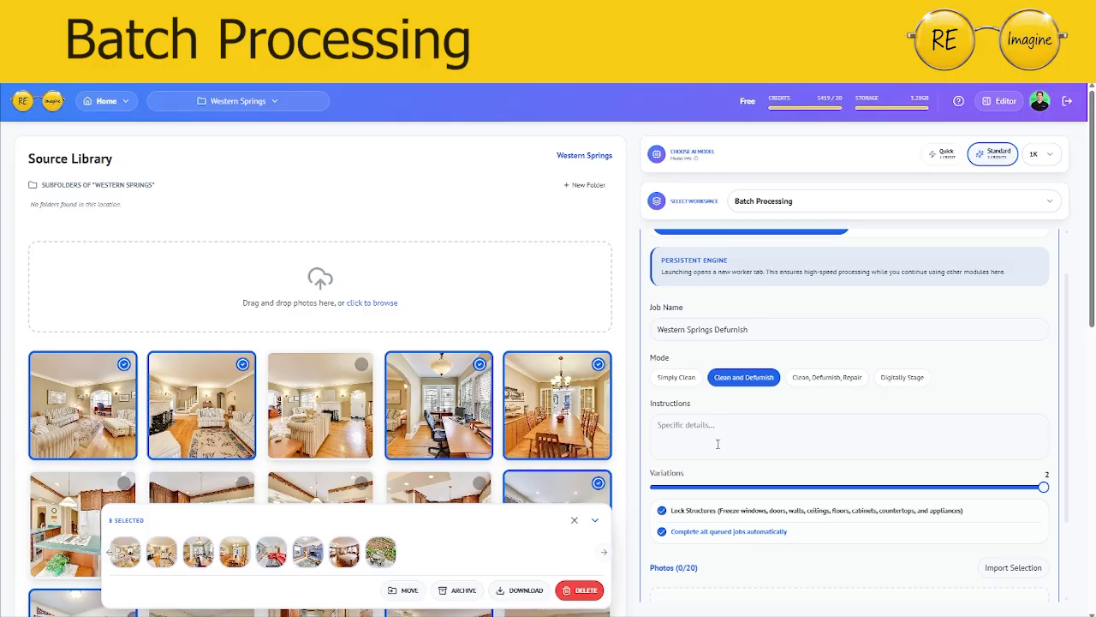
# Step: Import the eight selected photos into the batch job and review the imported list
pyautogui.scroll(-1, 770, 458)
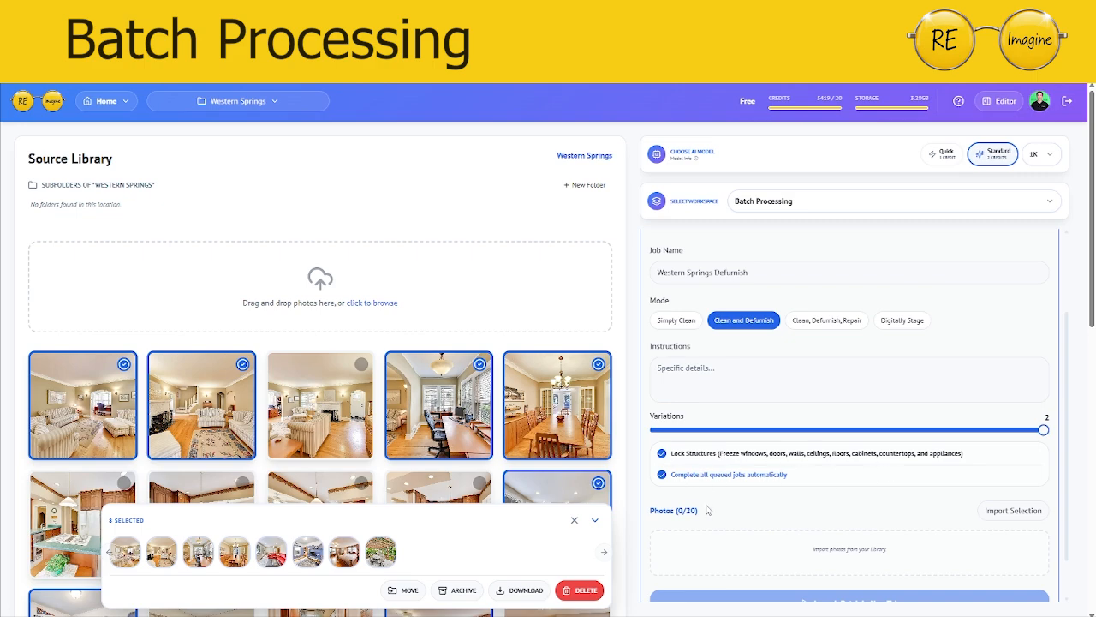
pyautogui.scroll(-1, 706, 509)
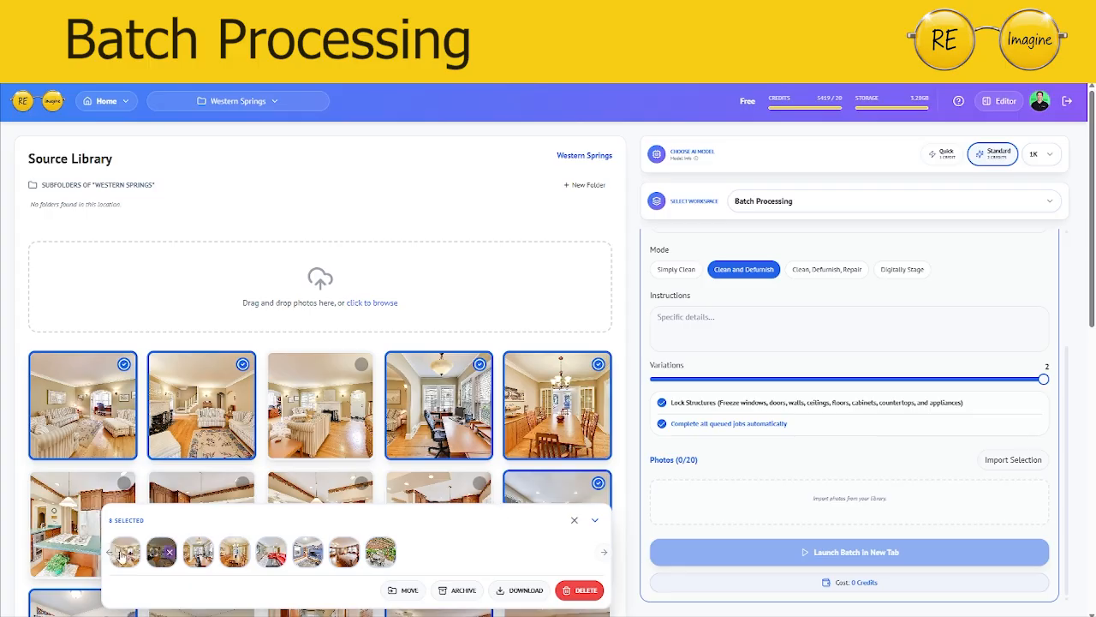
pyautogui.click(1029, 464)
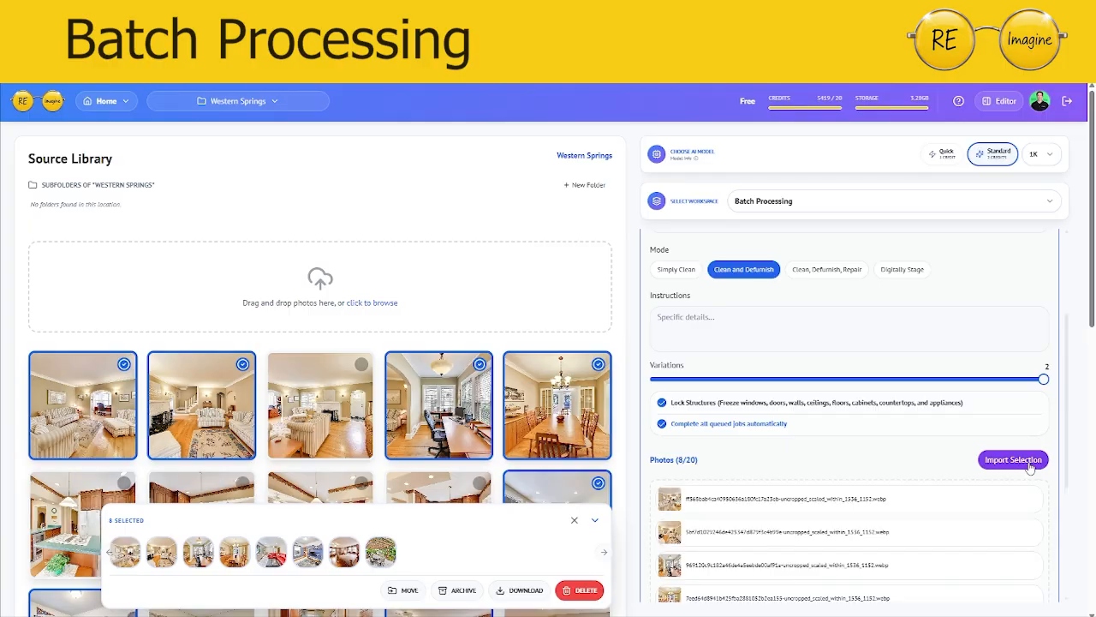
pyautogui.scroll(-2, 809, 509)
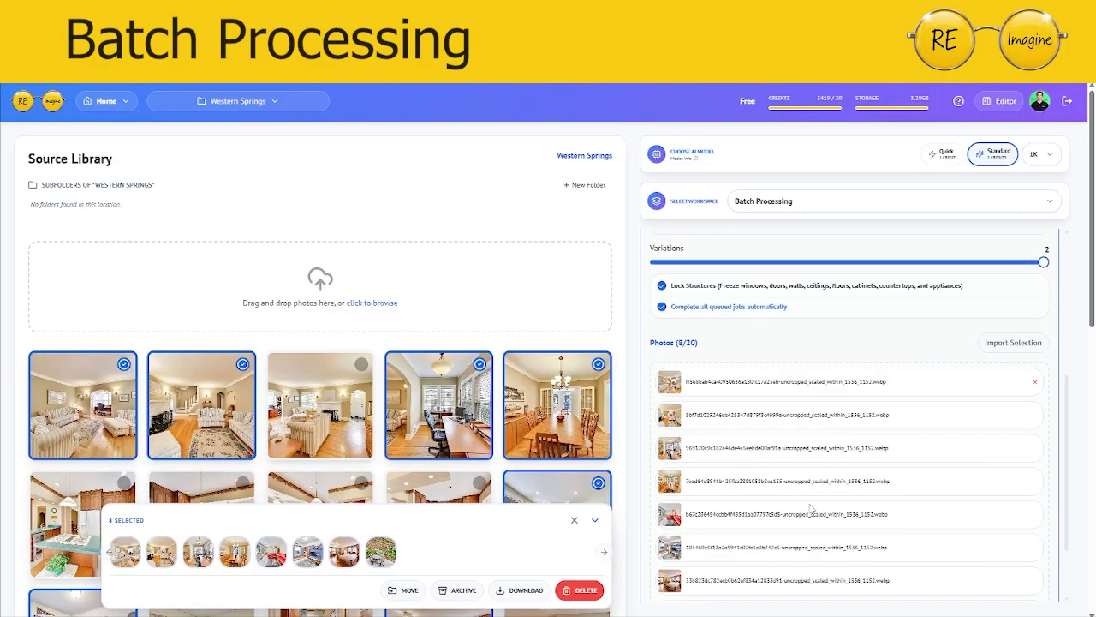
pyautogui.scroll(-1, 813, 426)
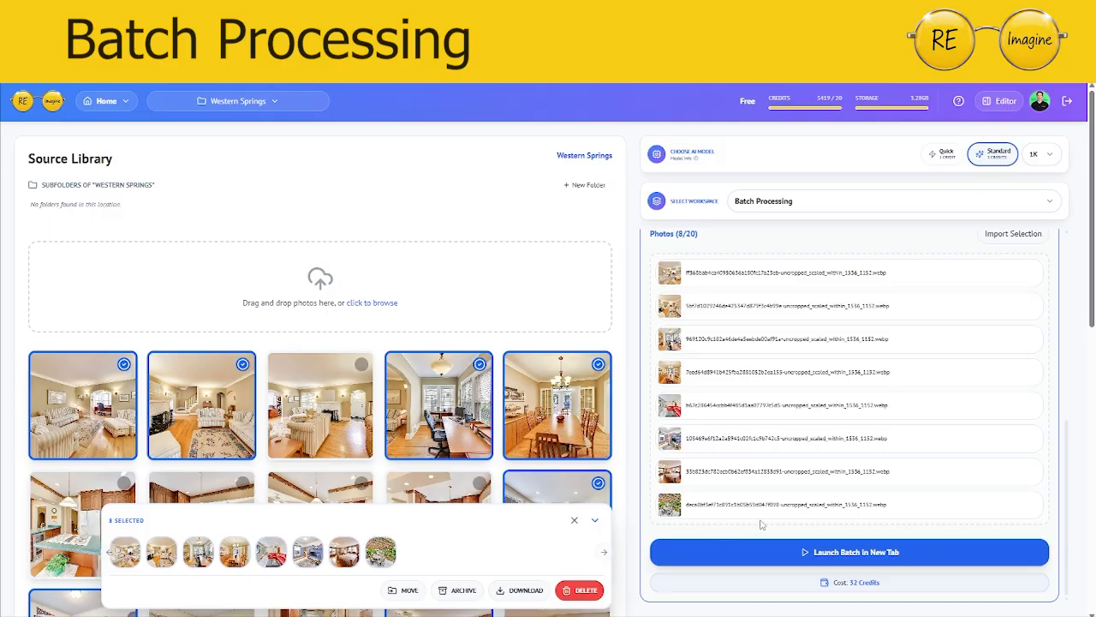
# Step: Check how the number of variations affects the batch's credit cost
pyautogui.scroll(3, 895, 465)
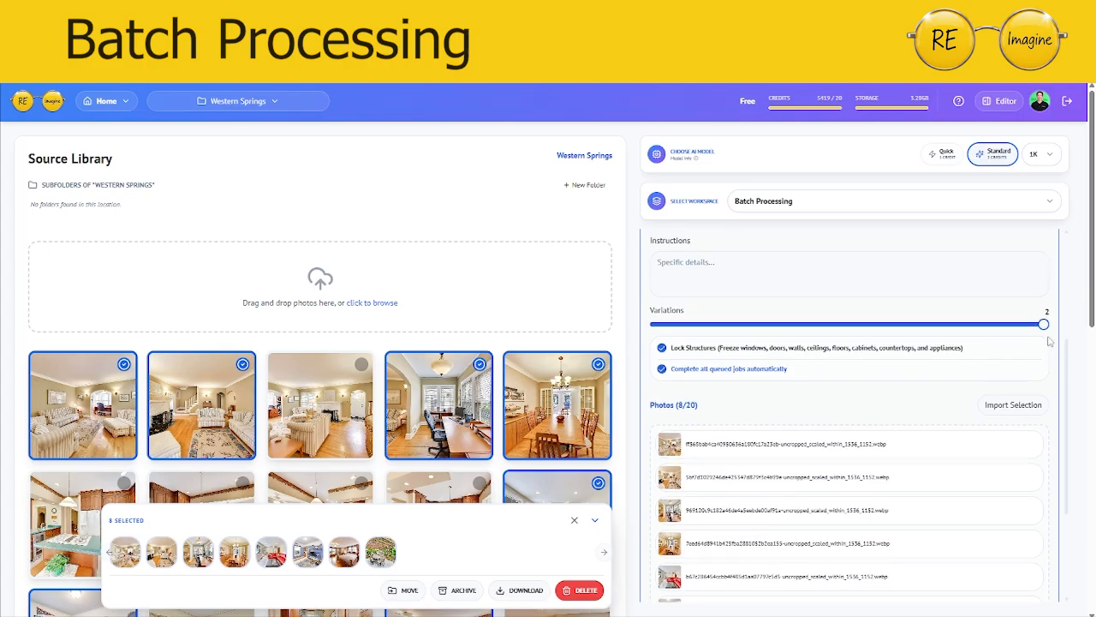
pyautogui.scroll(-5, 869, 488)
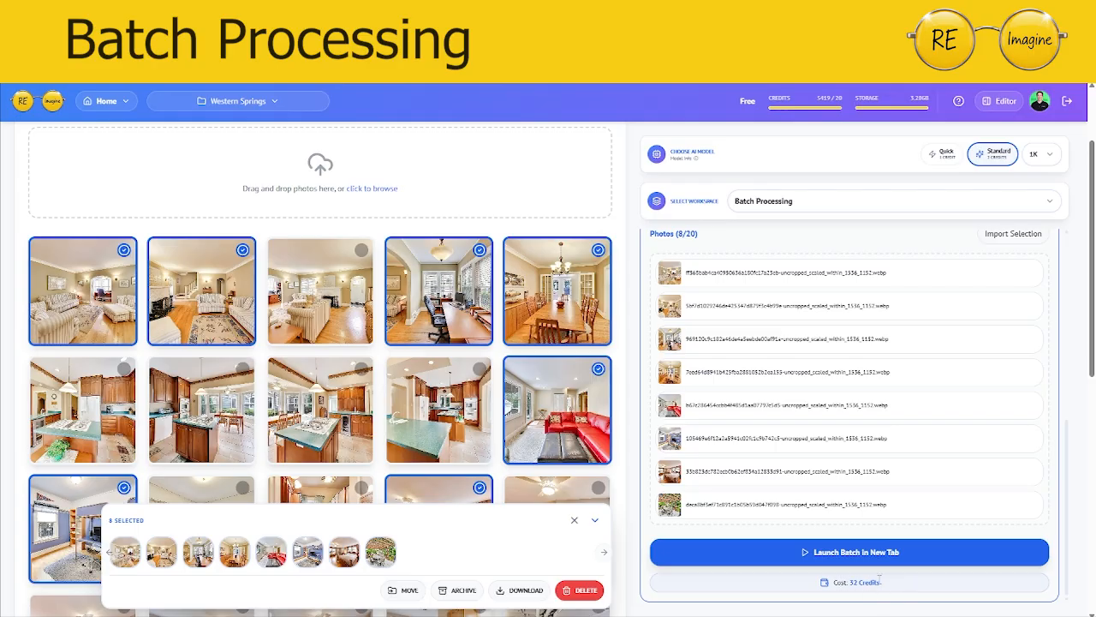
pyautogui.scroll(2, 967, 359)
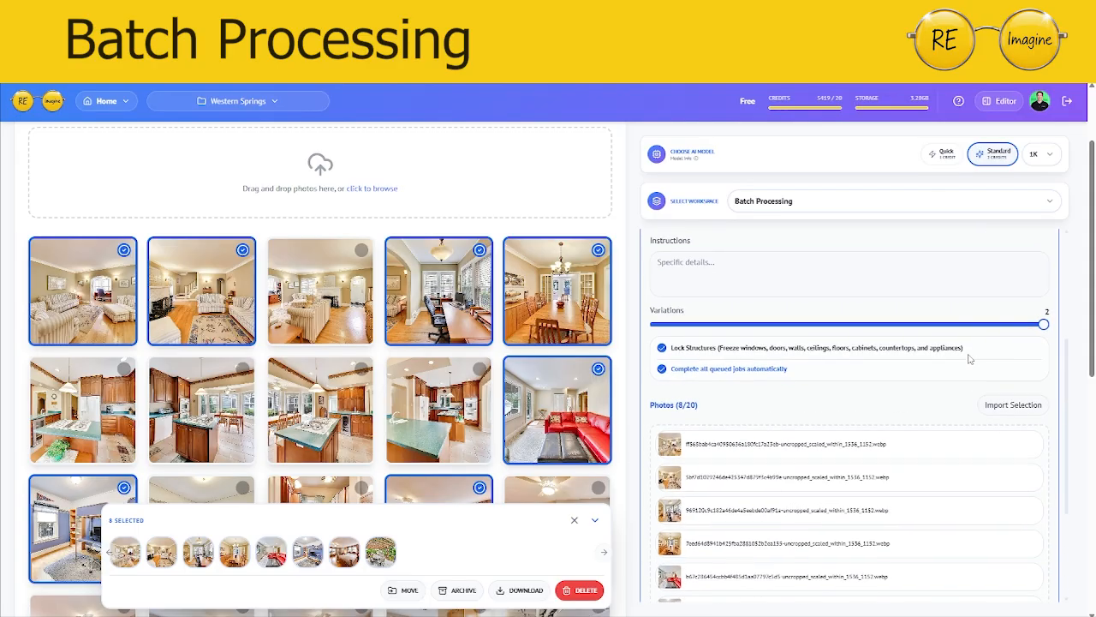
pyautogui.scroll(-2, 839, 416)
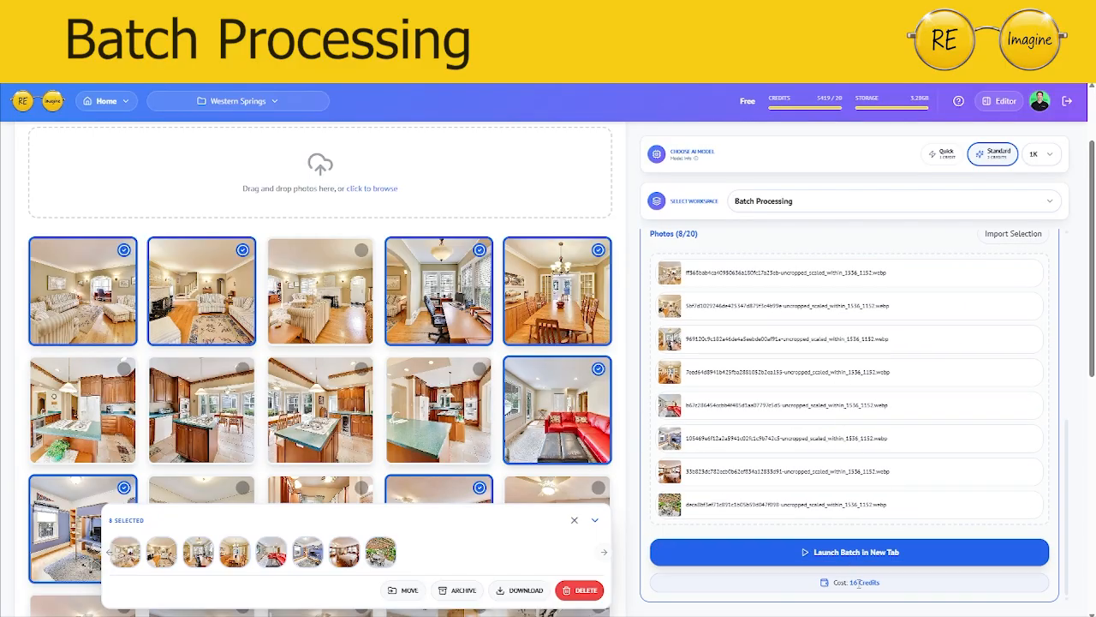
pyautogui.scroll(2, 797, 497)
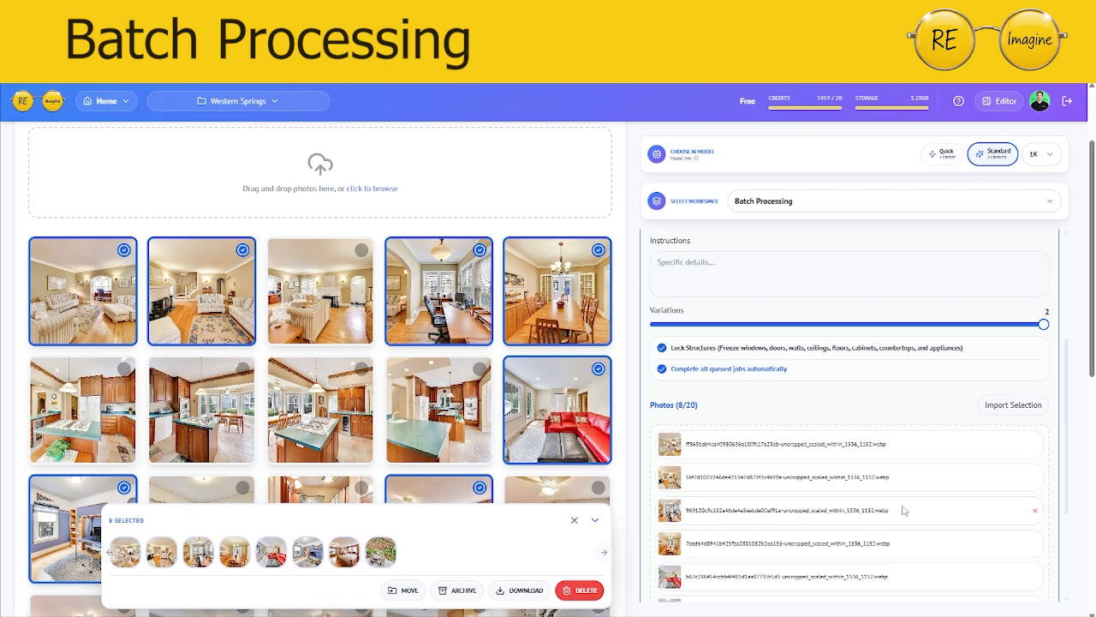
# Step: Launch the batch job for the eight photos and open its finished results in the library
pyautogui.scroll(-2, 904, 511)
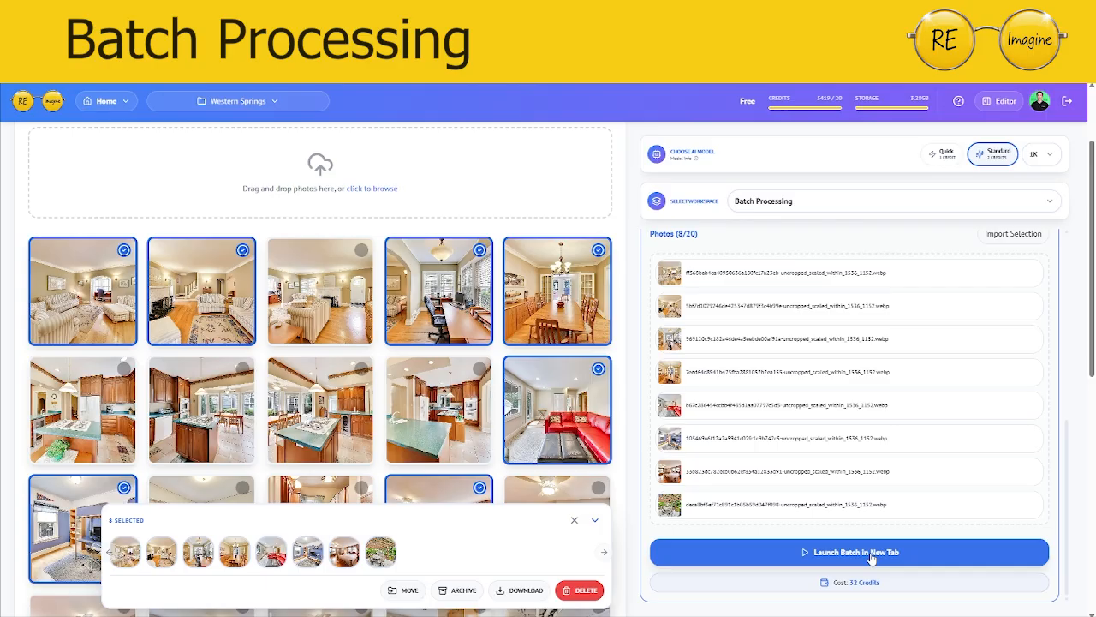
pyautogui.click(872, 553)
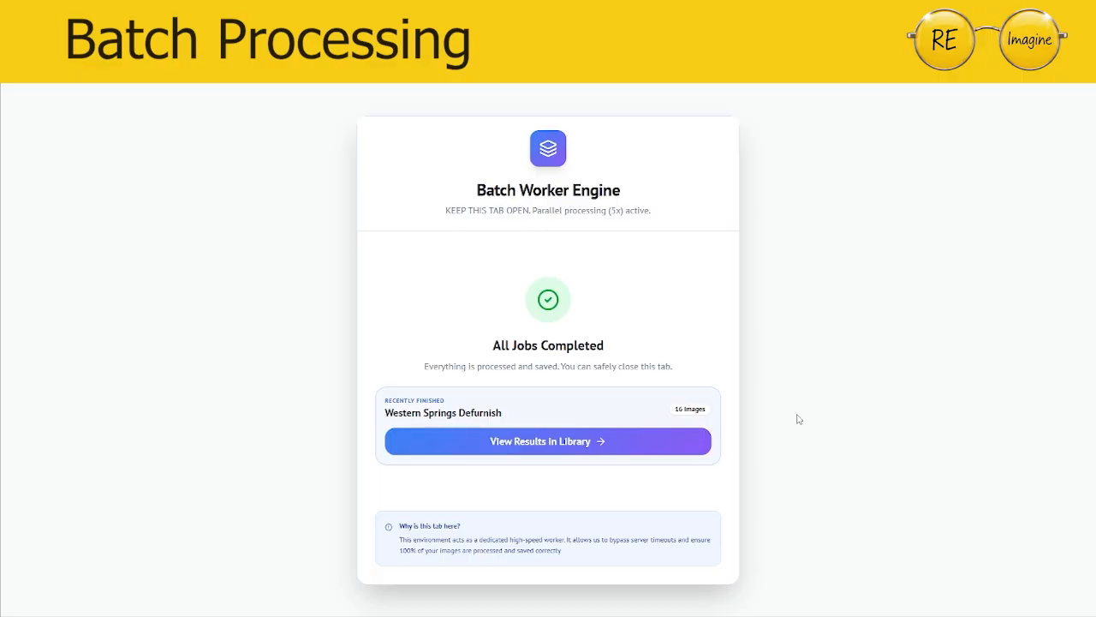
pyautogui.click(527, 444)
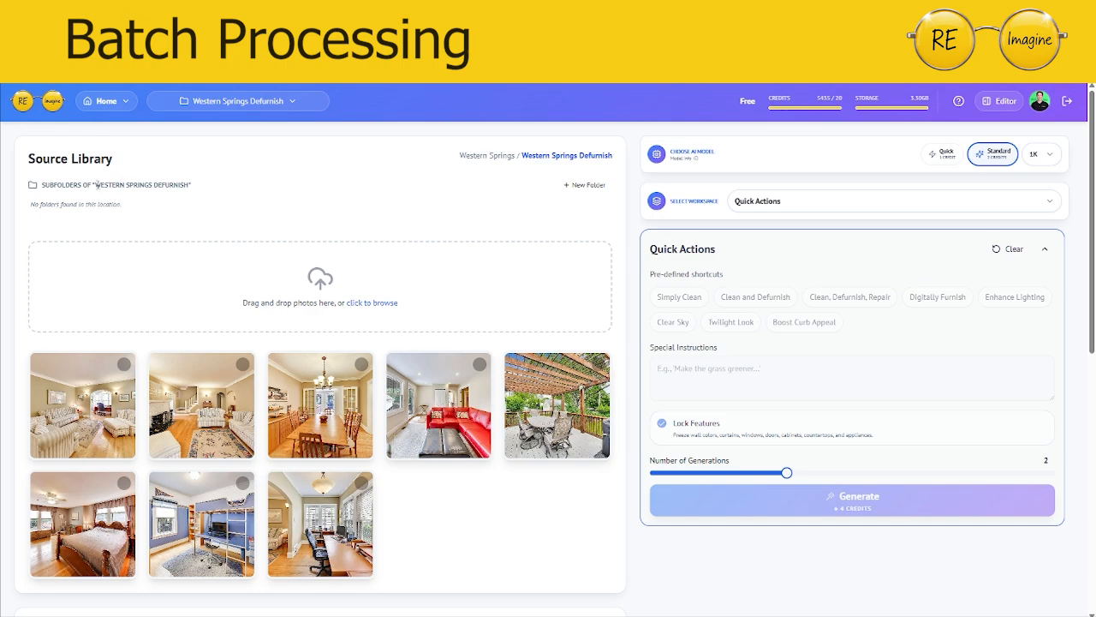
# Step: Look through the parent Western Springs folder and reopen its Western Springs Defurnish subfolder
pyautogui.moveTo(105, 184); pyautogui.dragTo(175, 190)
pyautogui.click(212, 192)
pyautogui.click(486, 156)
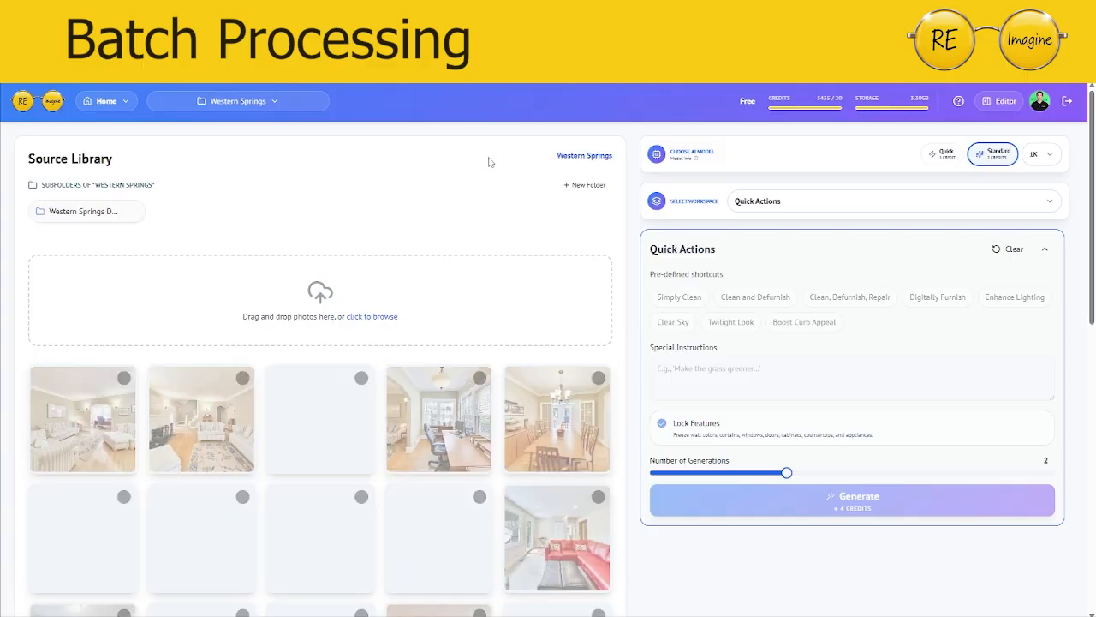
pyautogui.scroll(-2, 431, 517)
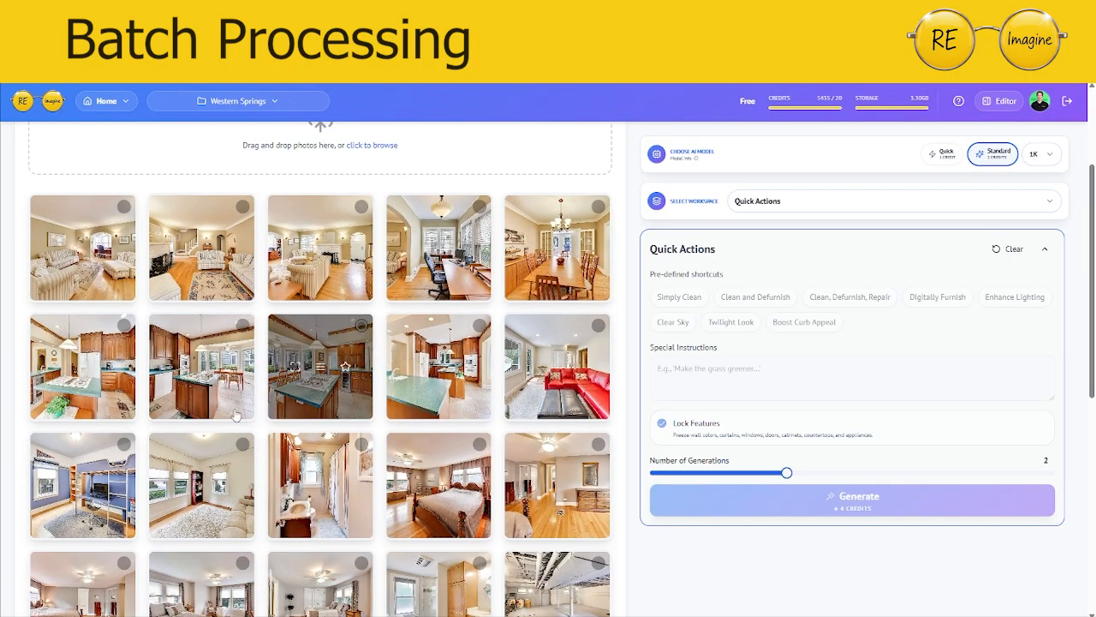
pyautogui.scroll(-2, 430, 518)
pyautogui.scroll(4, 431, 517)
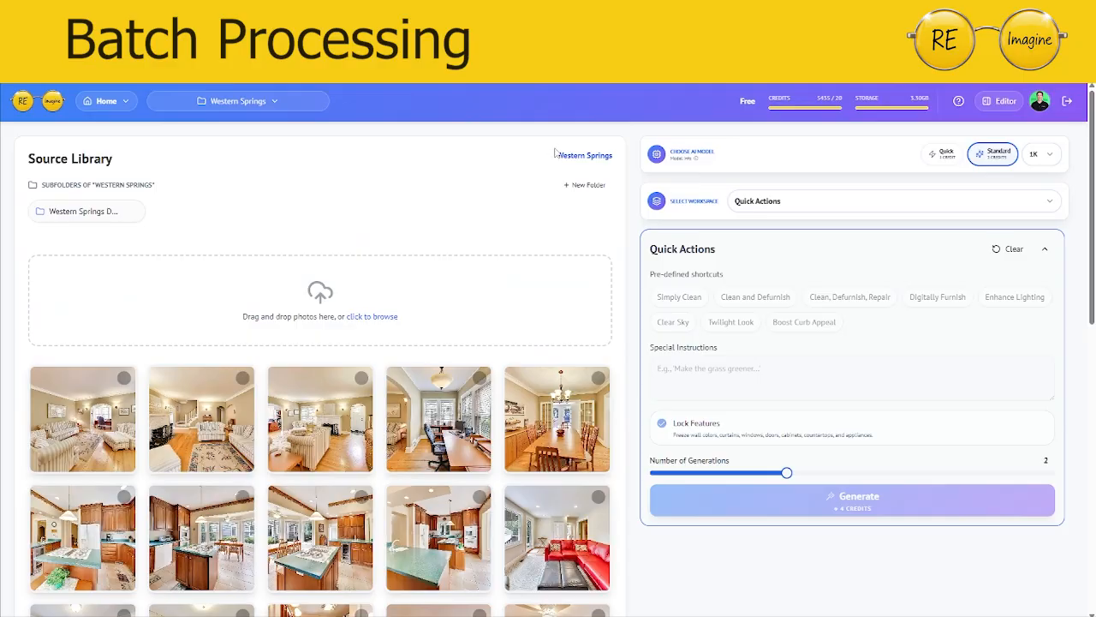
pyautogui.click(65, 216)
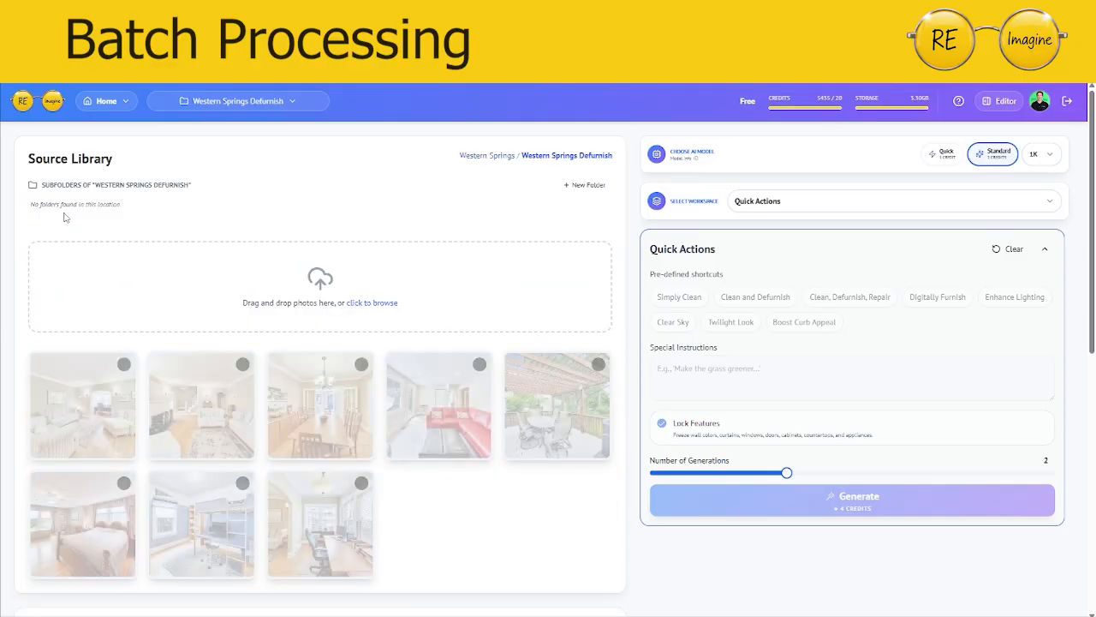
# Step: Review the source photos and the batch-generated ReImagined Images in the Western Springs Defurnish folder
pyautogui.scroll(-2, 514, 529)
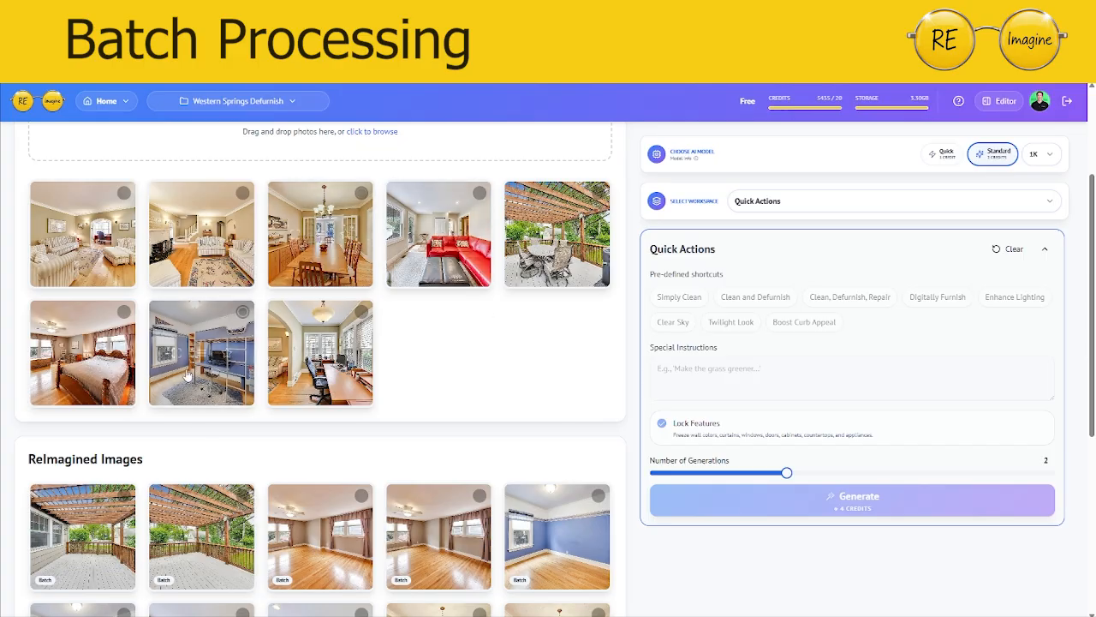
pyautogui.scroll(-2, 359, 480)
pyautogui.scroll(4, 344, 501)
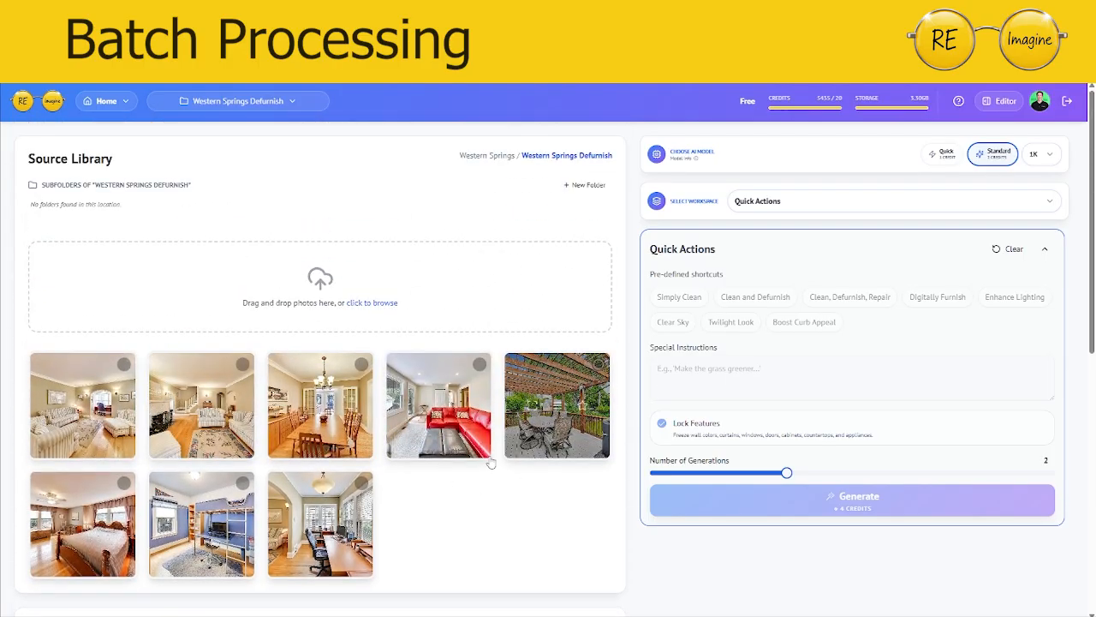
pyautogui.scroll(-1, 485, 461)
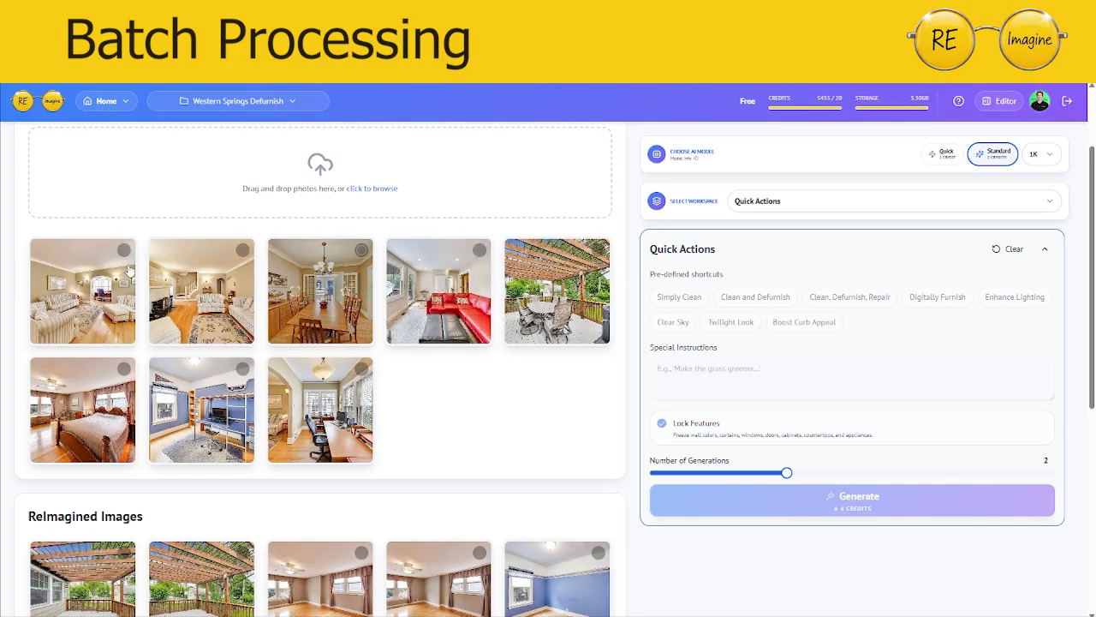
pyautogui.scroll(-3, 396, 480)
pyautogui.scroll(-1, 396, 481)
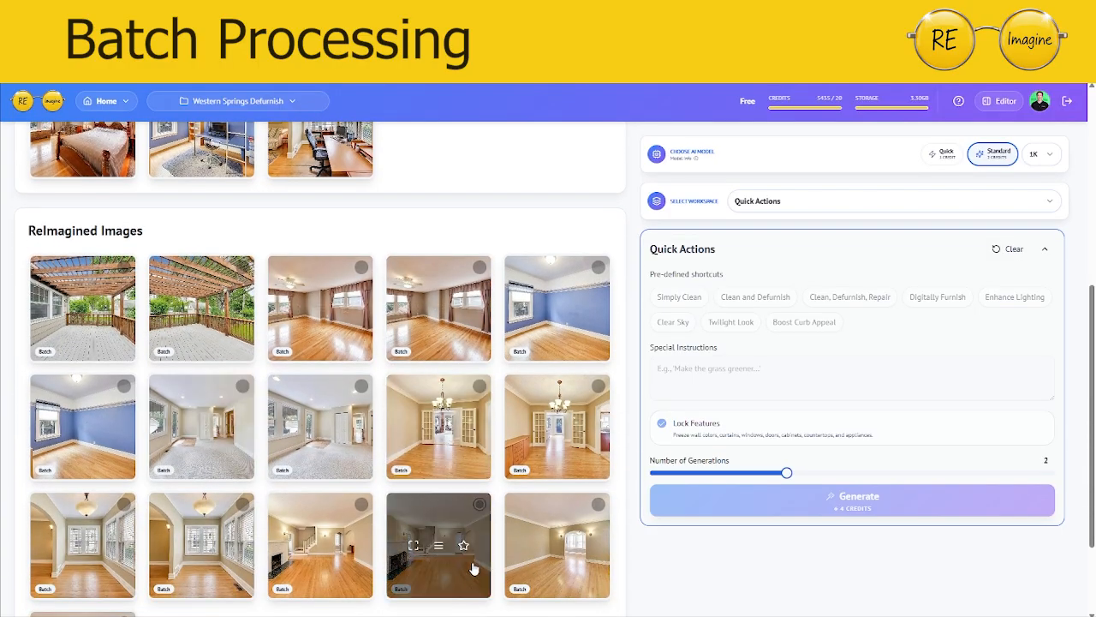
pyautogui.scroll(2, 475, 565)
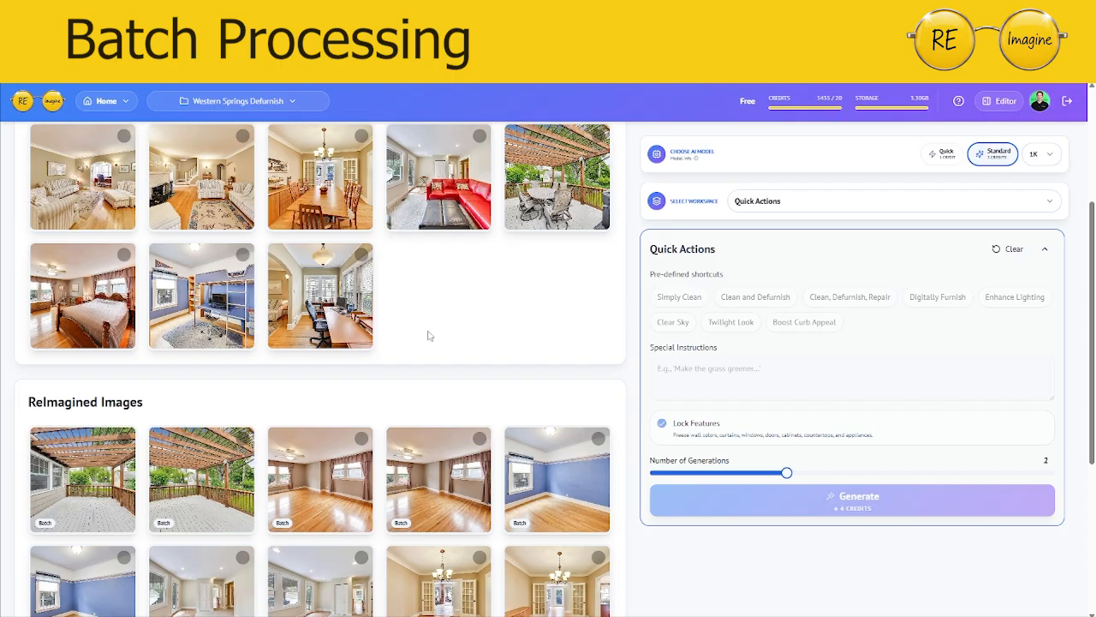
pyautogui.scroll(2, 171, 262)
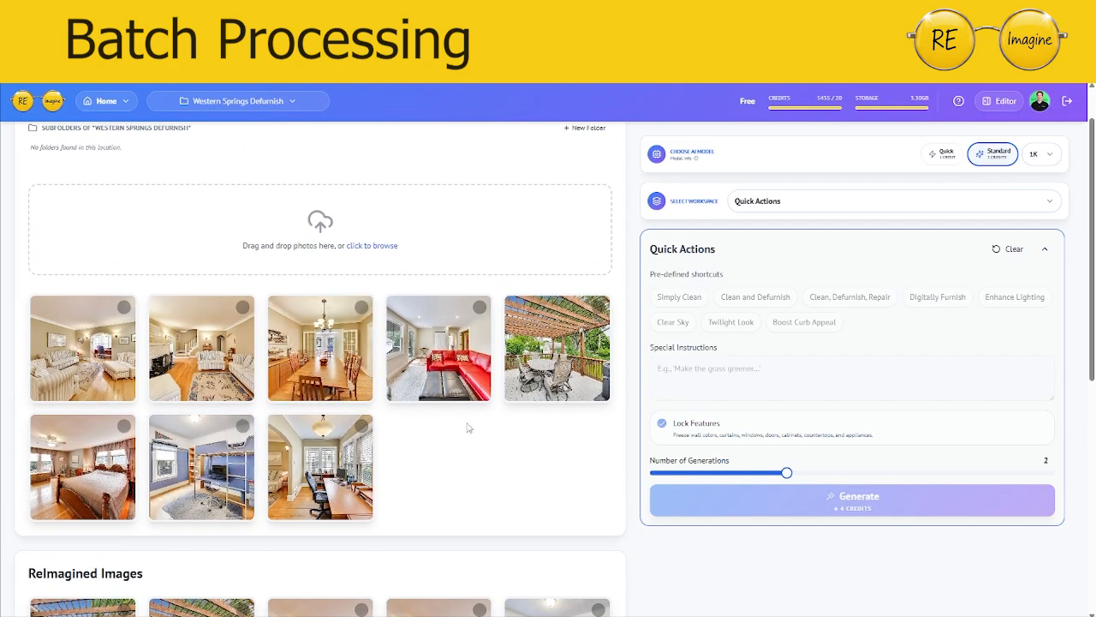
pyautogui.scroll(-2, 468, 426)
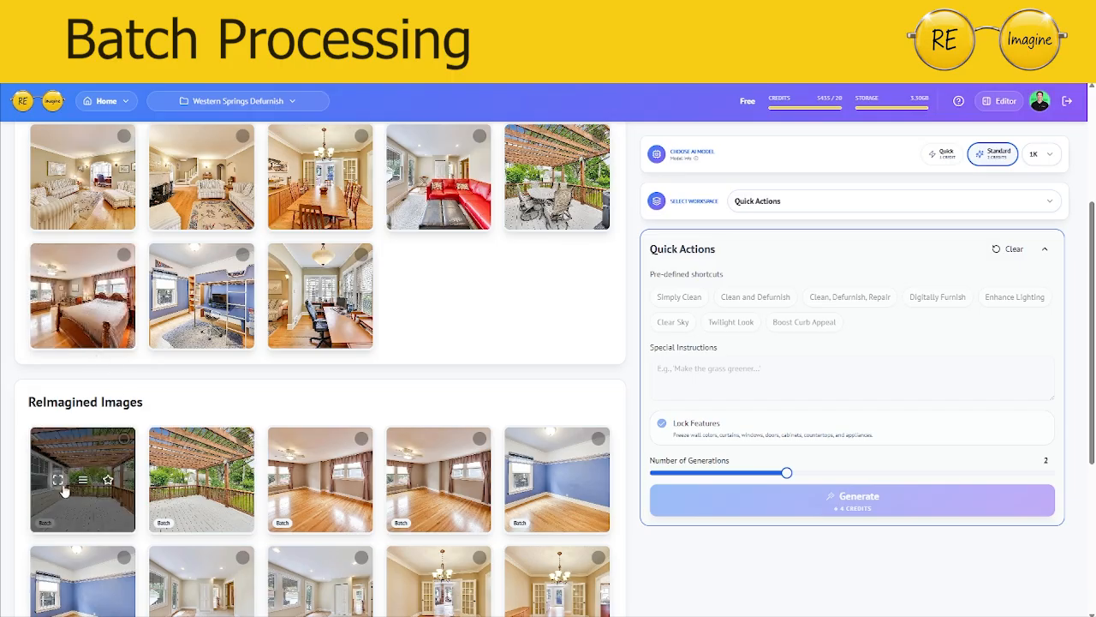
# Step: View the first defurnished pergola patio result enlarged and compare it with its original photo
pyautogui.click(60, 483)
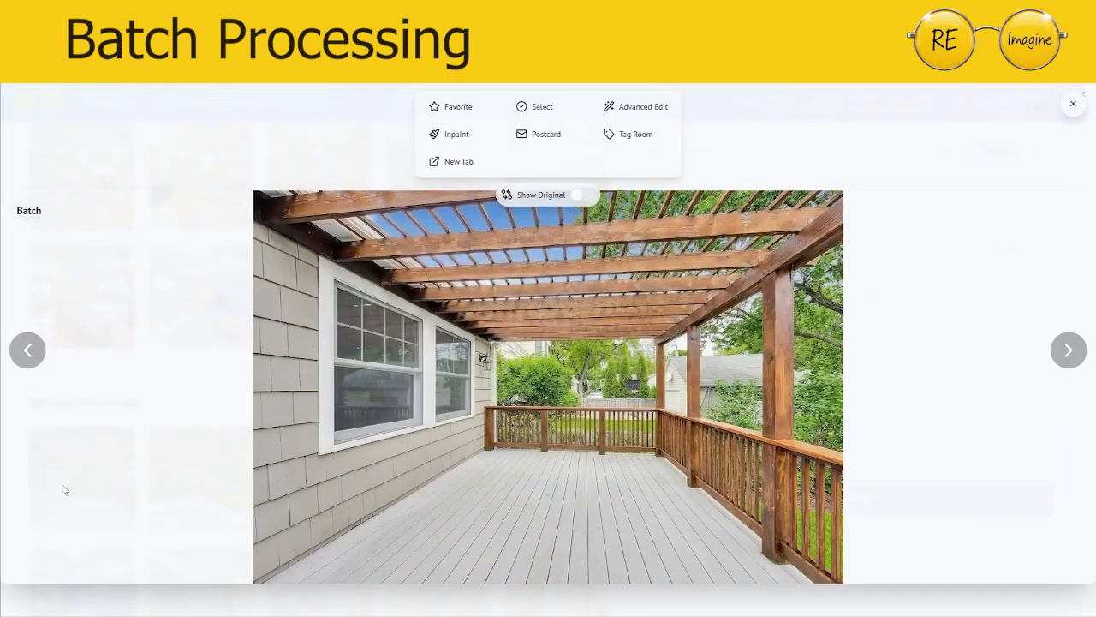
pyautogui.click(585, 196)
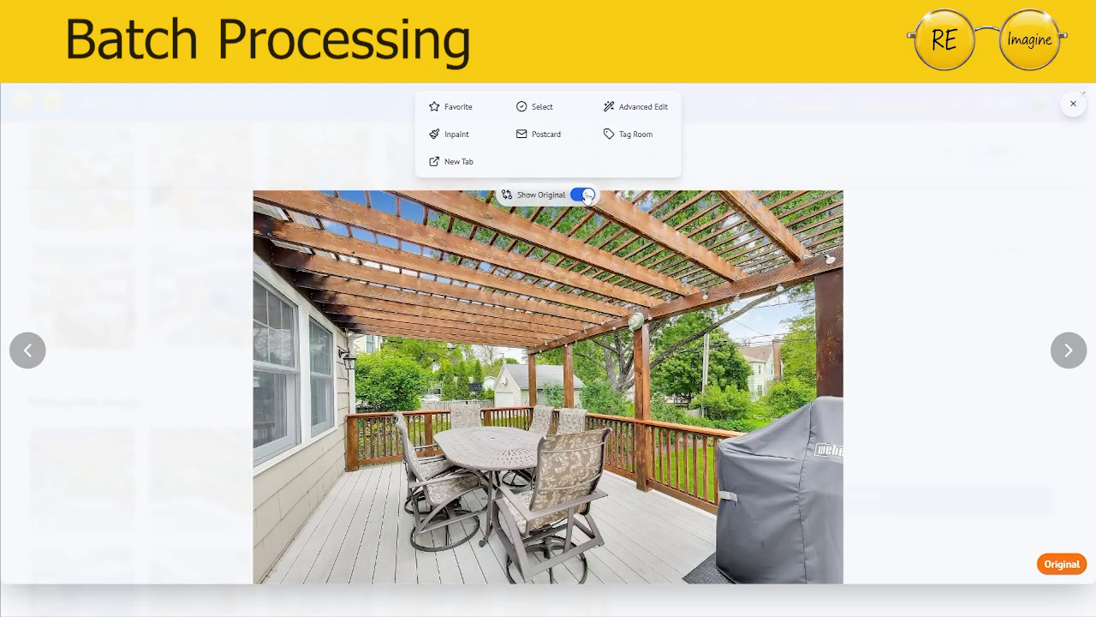
pyautogui.click(1074, 367)
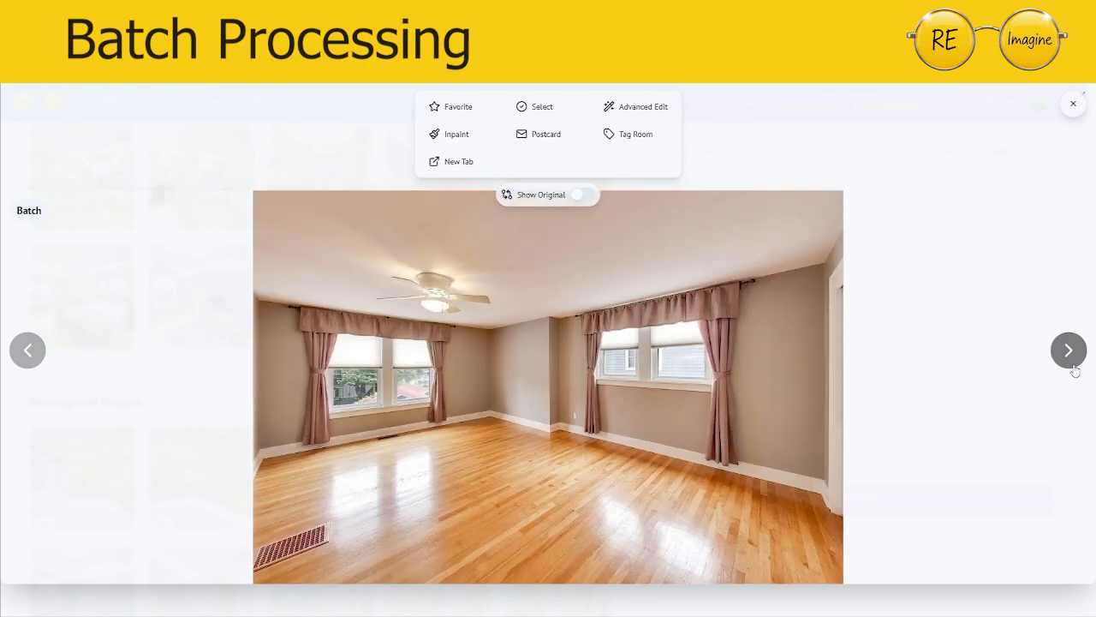
pyautogui.click(26, 351)
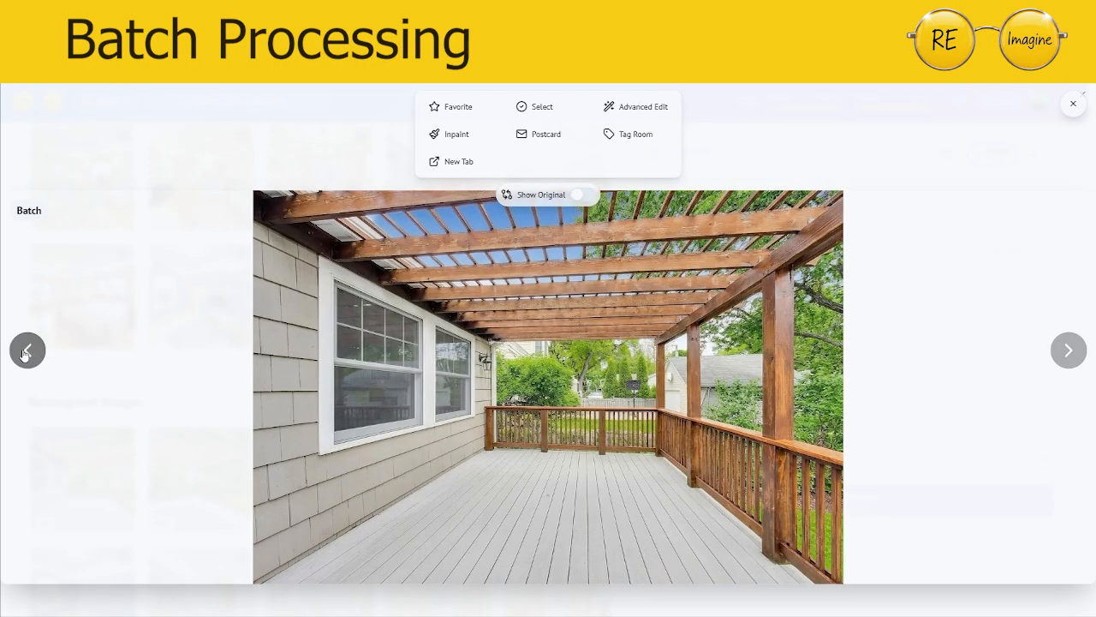
# Step: Compare the second pergola patio variation with its original photo and mark that variation as a favorite
pyautogui.click(1069, 351)
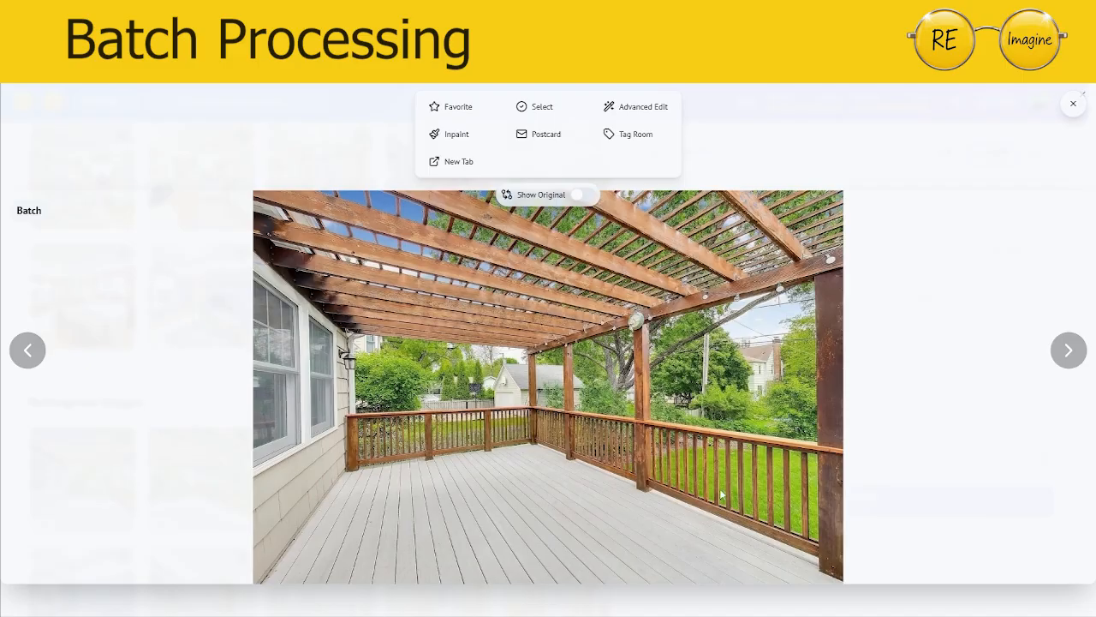
pyautogui.click(579, 199)
pyautogui.click(581, 201)
pyautogui.click(581, 201)
pyautogui.click(581, 200)
pyautogui.click(581, 201)
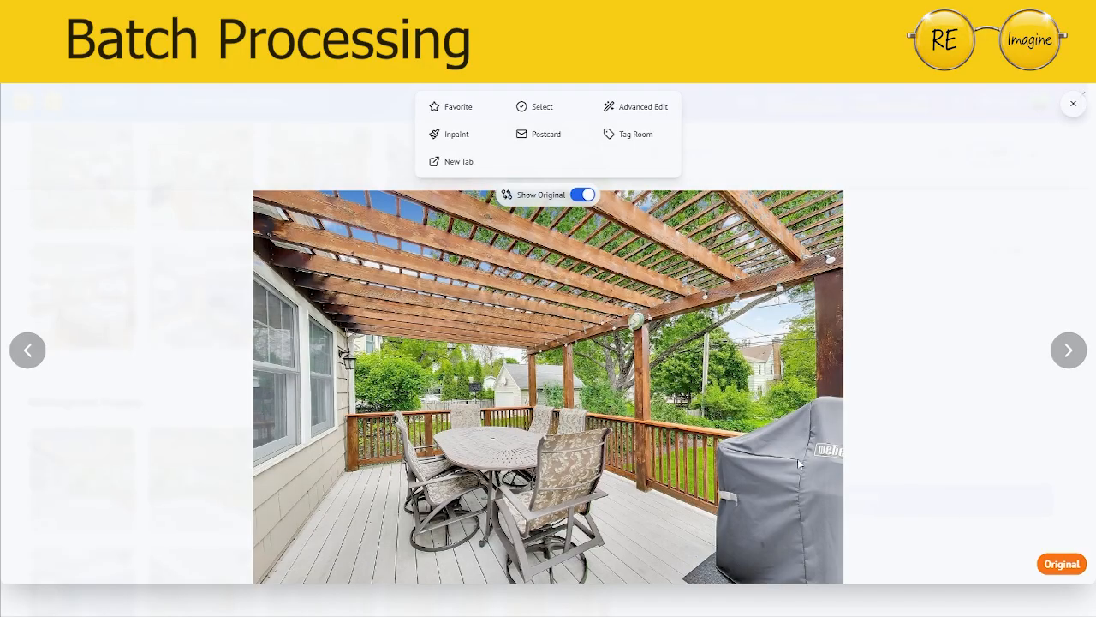
pyautogui.click(583, 196)
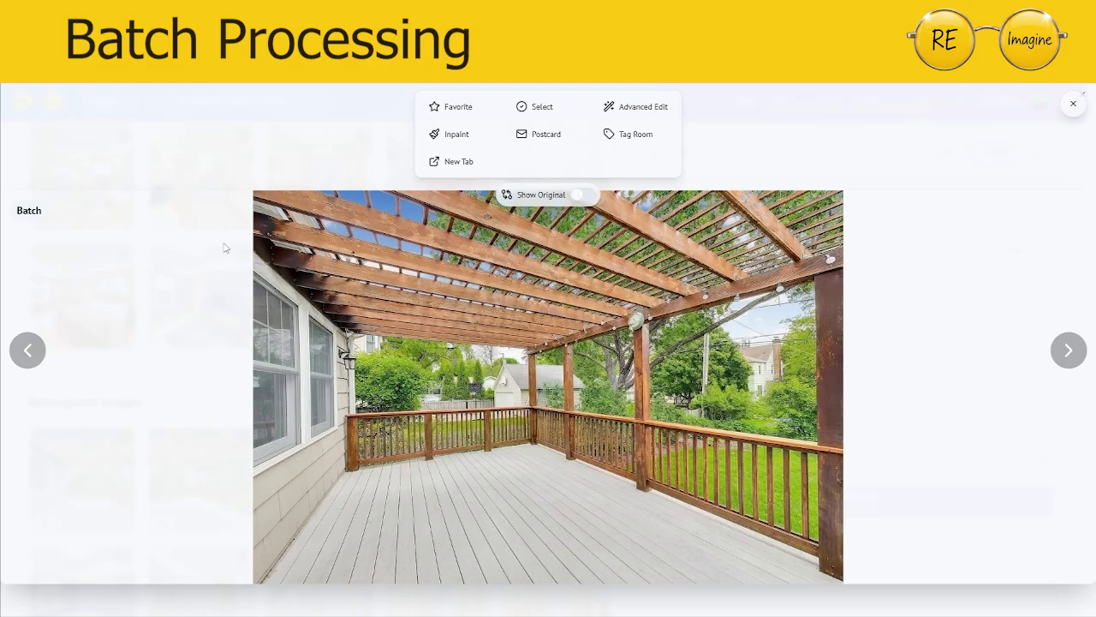
pyautogui.click(471, 115)
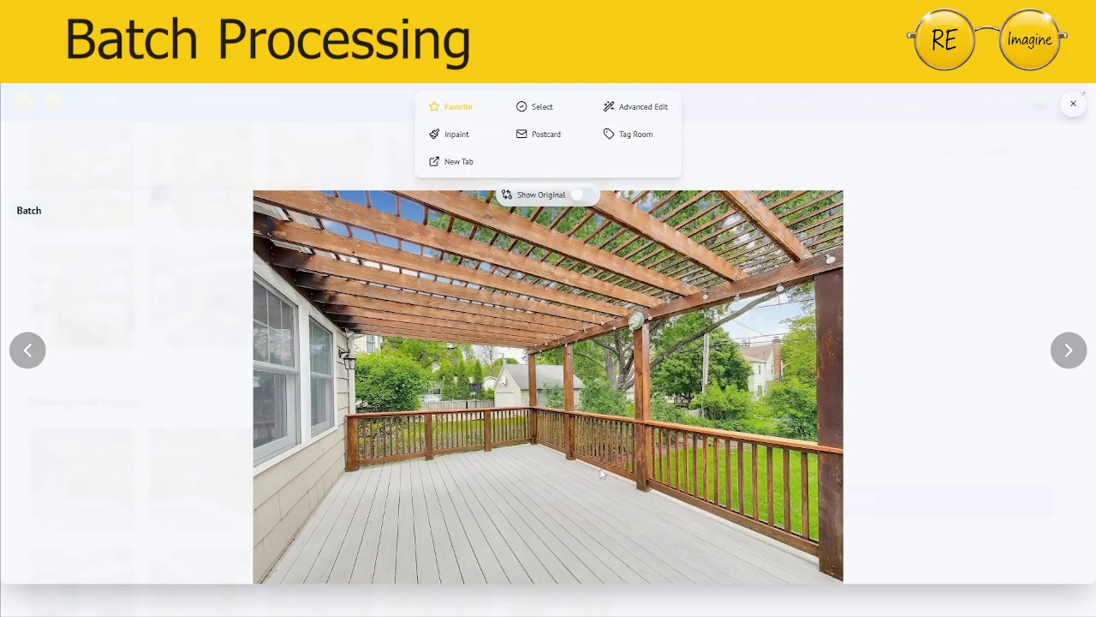
# Step: Compare the first defurnished bedroom variation with its original photo, switching between the two repeatedly
pyautogui.click(1066, 352)
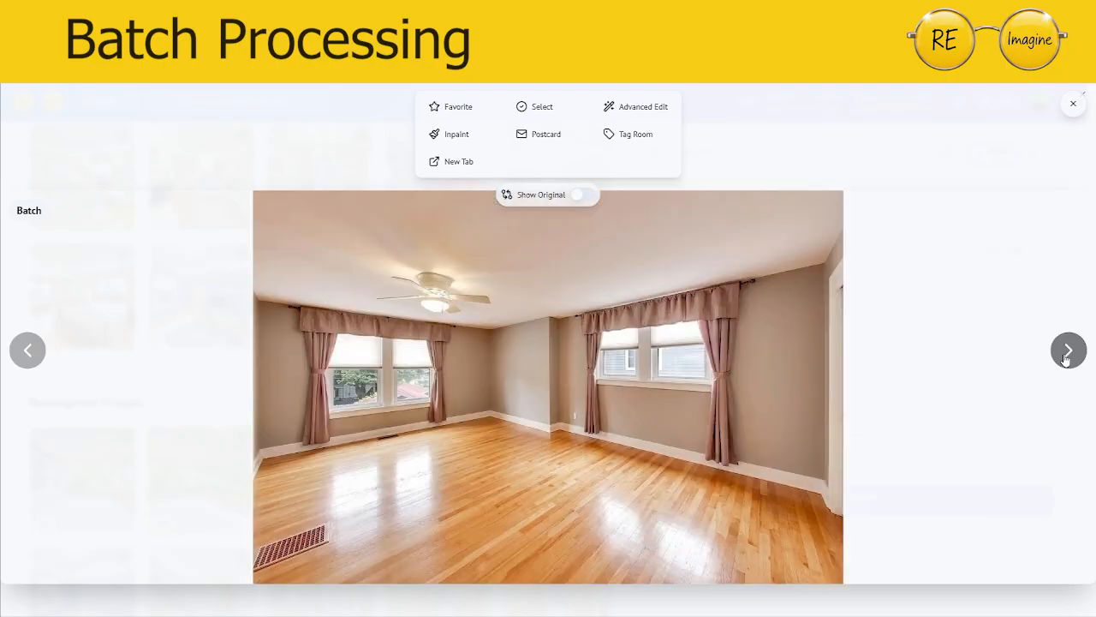
pyautogui.click(581, 196)
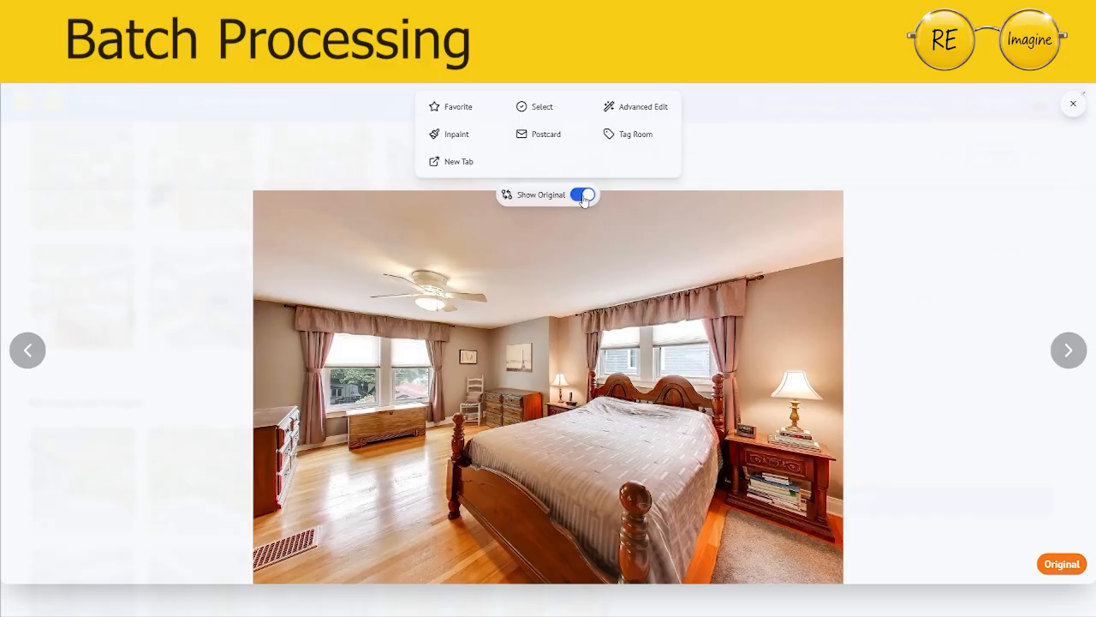
pyautogui.click(583, 196)
pyautogui.click(583, 196)
pyautogui.click(583, 196)
pyautogui.click(584, 196)
pyautogui.click(584, 196)
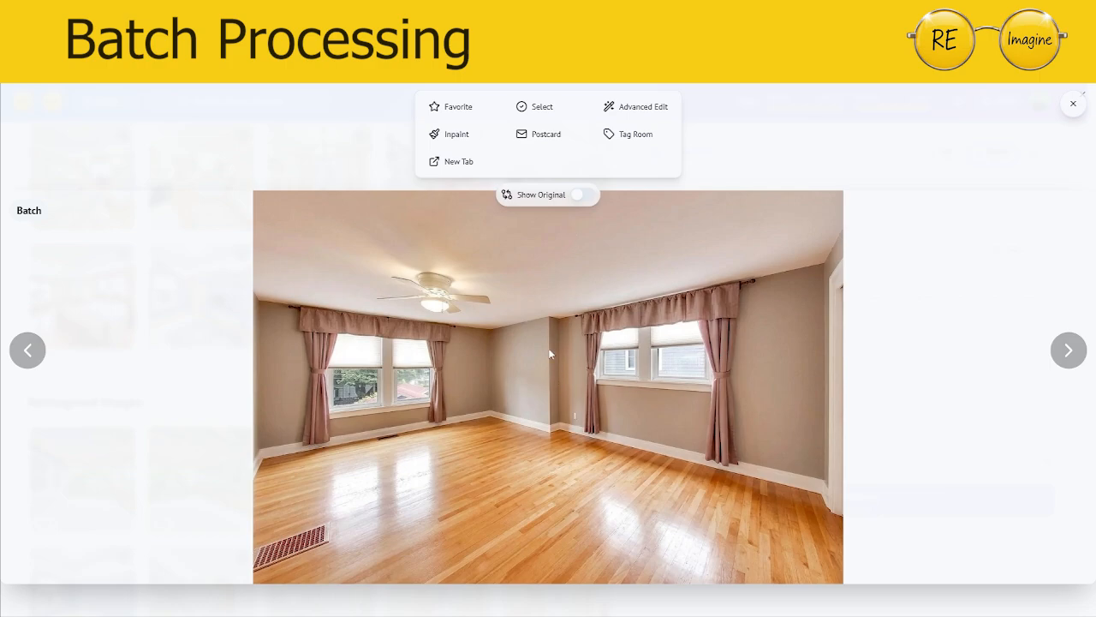
pyautogui.click(586, 197)
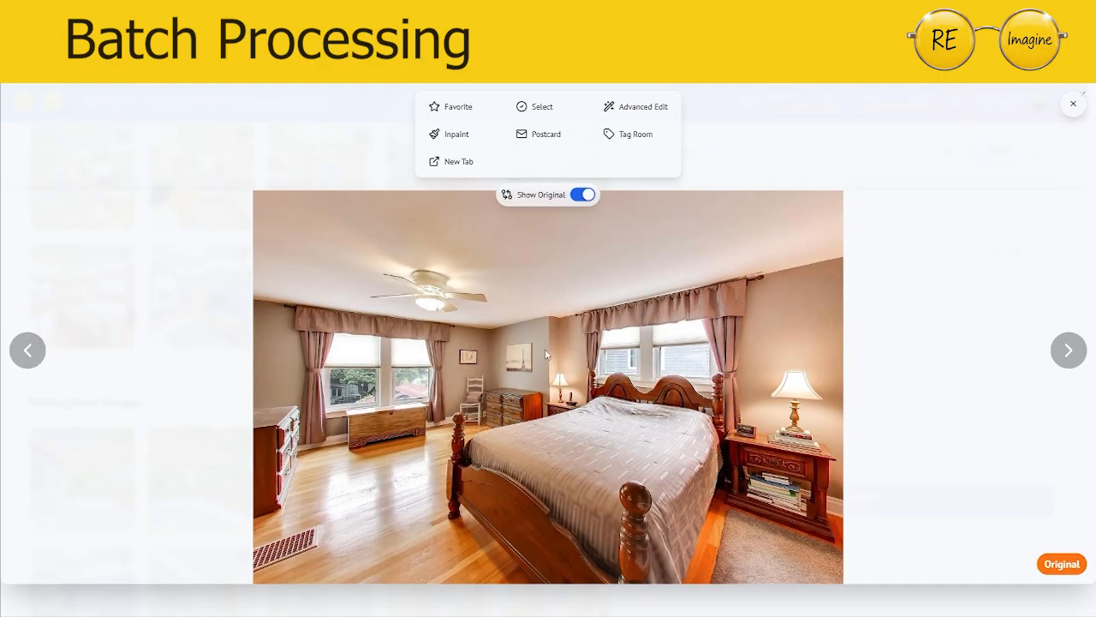
pyautogui.click(584, 198)
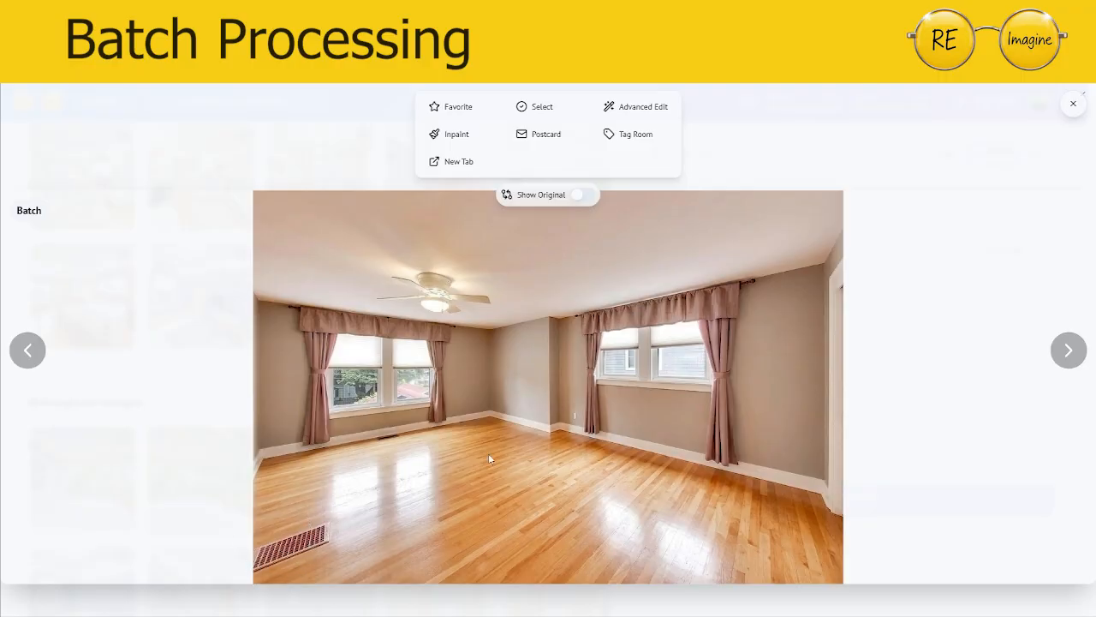
pyautogui.click(587, 197)
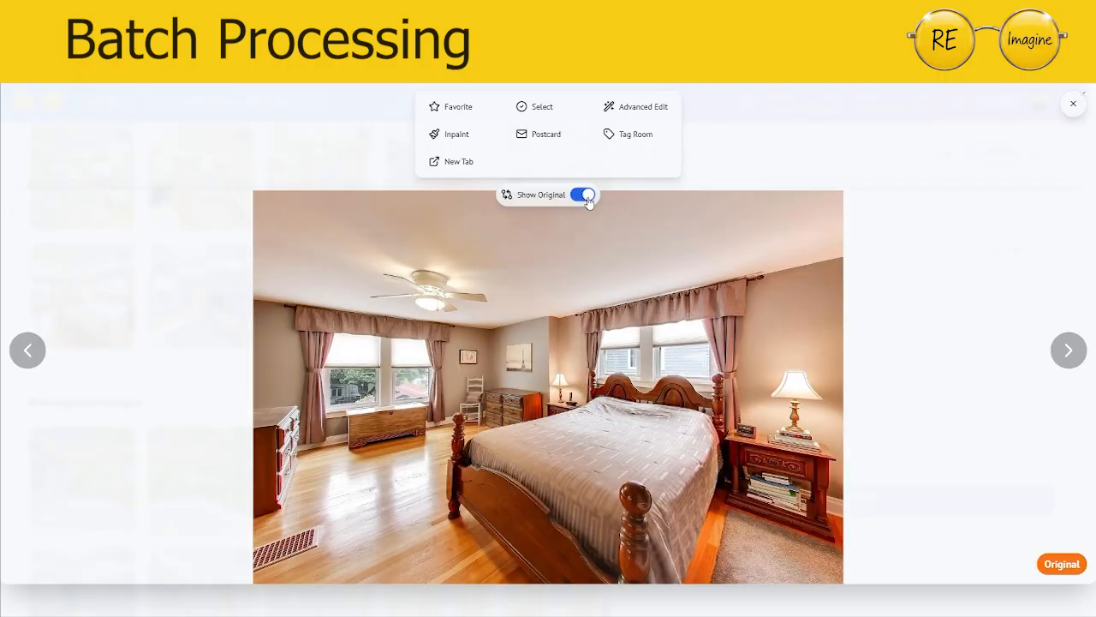
pyautogui.click(587, 196)
pyautogui.click(589, 199)
pyautogui.click(588, 199)
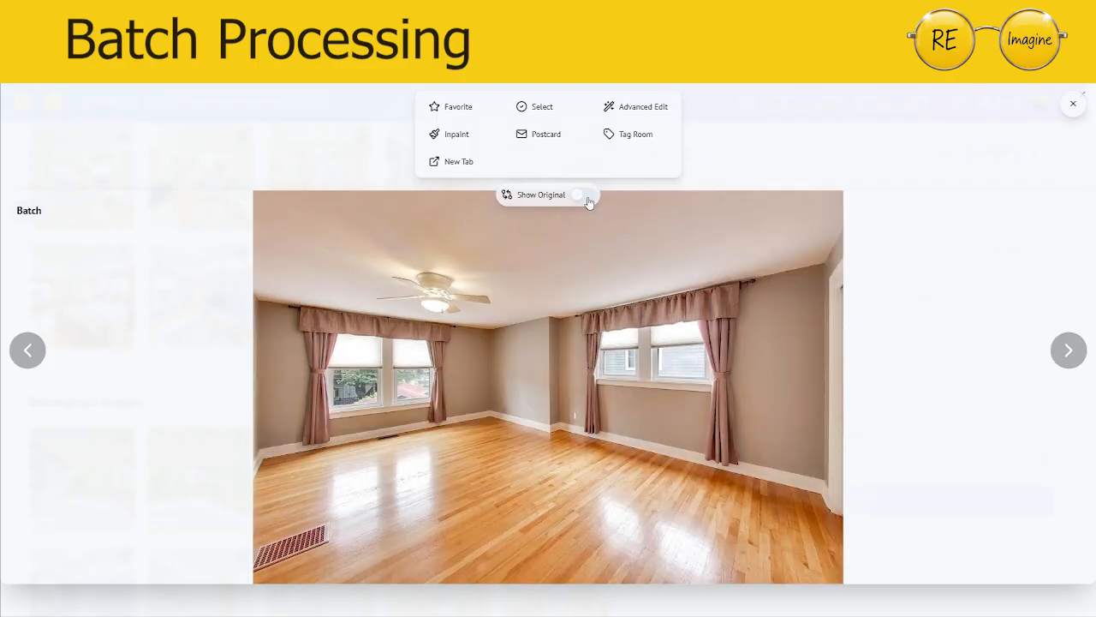
pyautogui.click(588, 199)
pyautogui.click(588, 199)
pyautogui.click(588, 199)
pyautogui.click(588, 199)
# Step: Compare the second defurnished bedroom variation with its original photo
pyautogui.click(1062, 360)
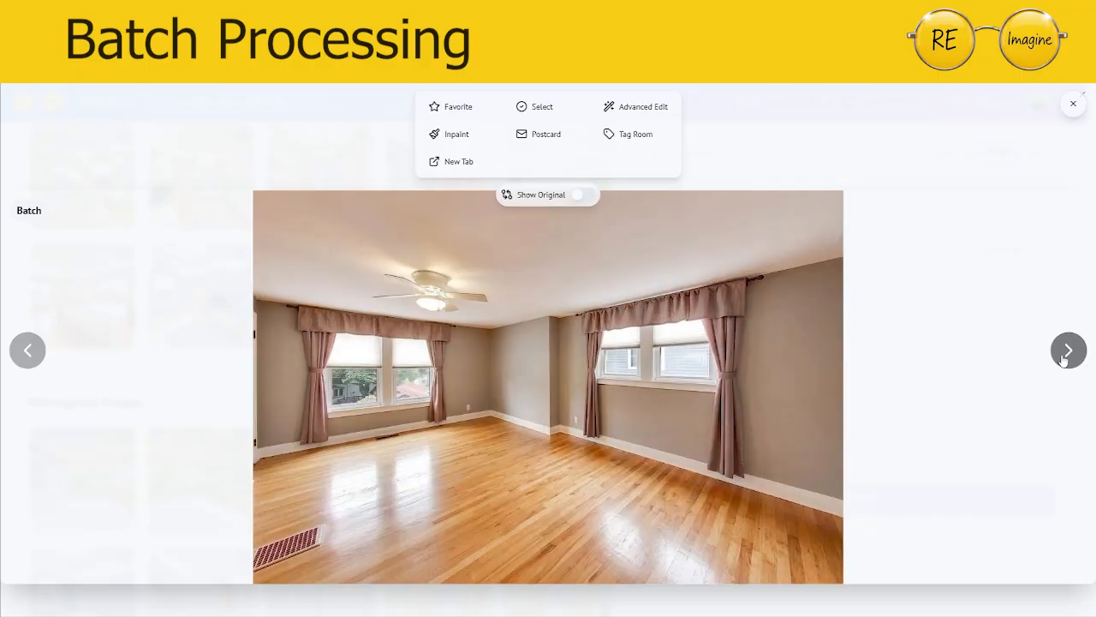
pyautogui.click(583, 196)
pyautogui.click(583, 196)
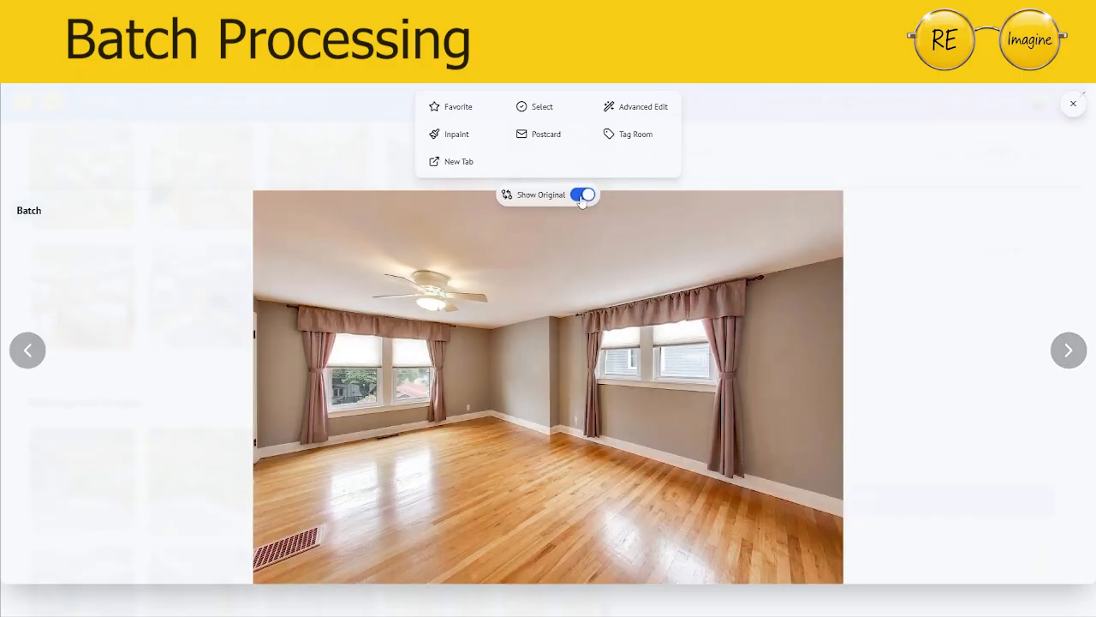
pyautogui.click(583, 196)
pyautogui.click(582, 196)
pyautogui.click(582, 196)
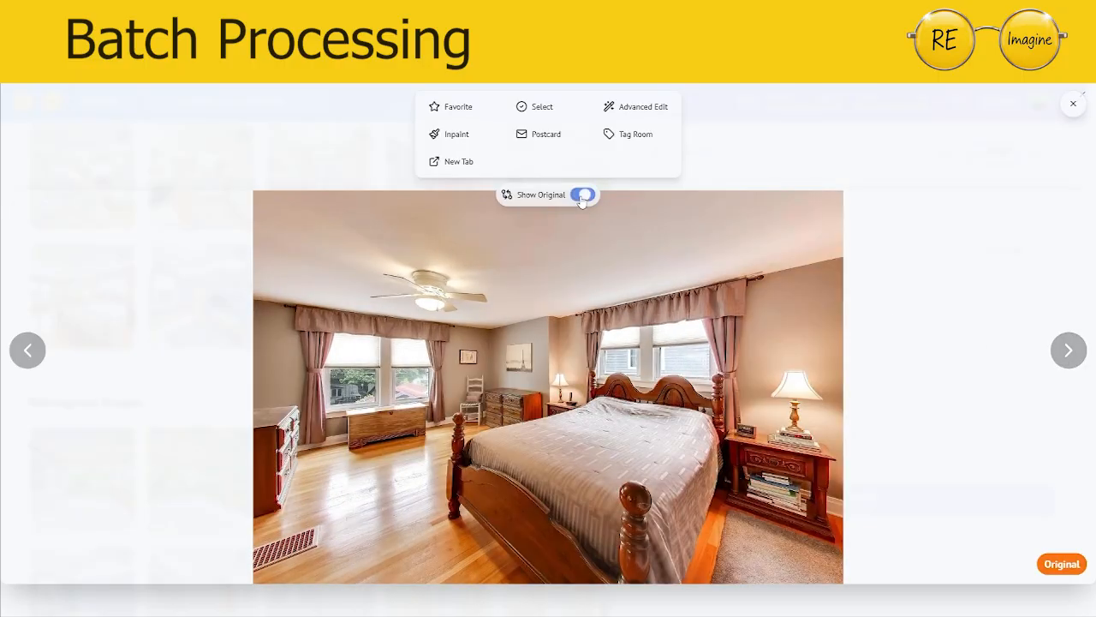
pyautogui.click(582, 196)
pyautogui.click(581, 196)
pyautogui.click(580, 196)
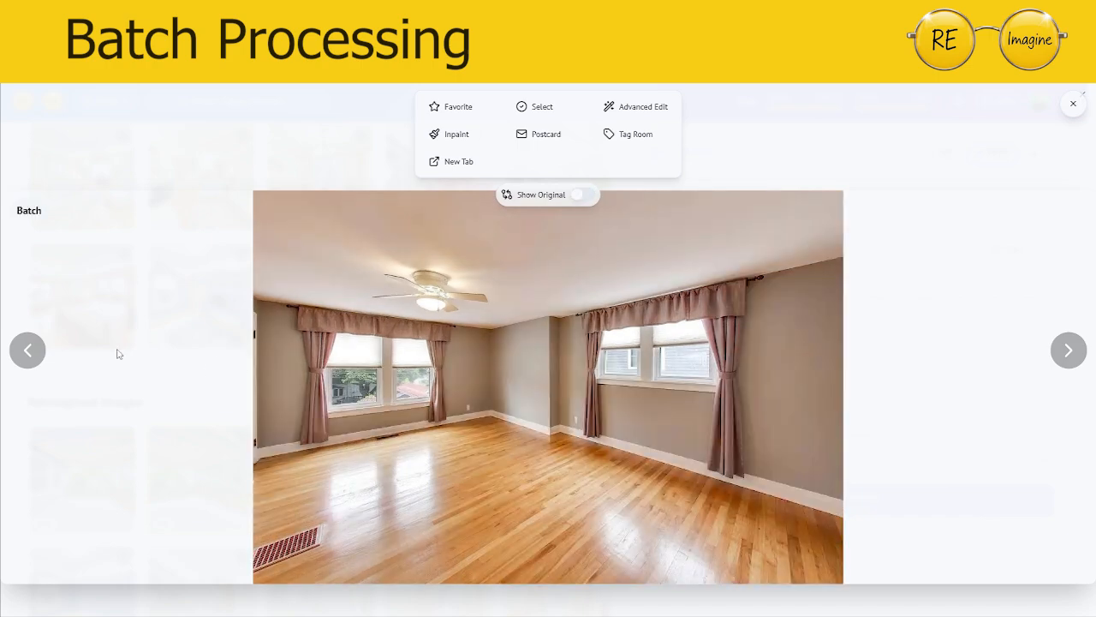
# Step: Return to the first bedroom variation and check it against the original photo again
pyautogui.click(29, 350)
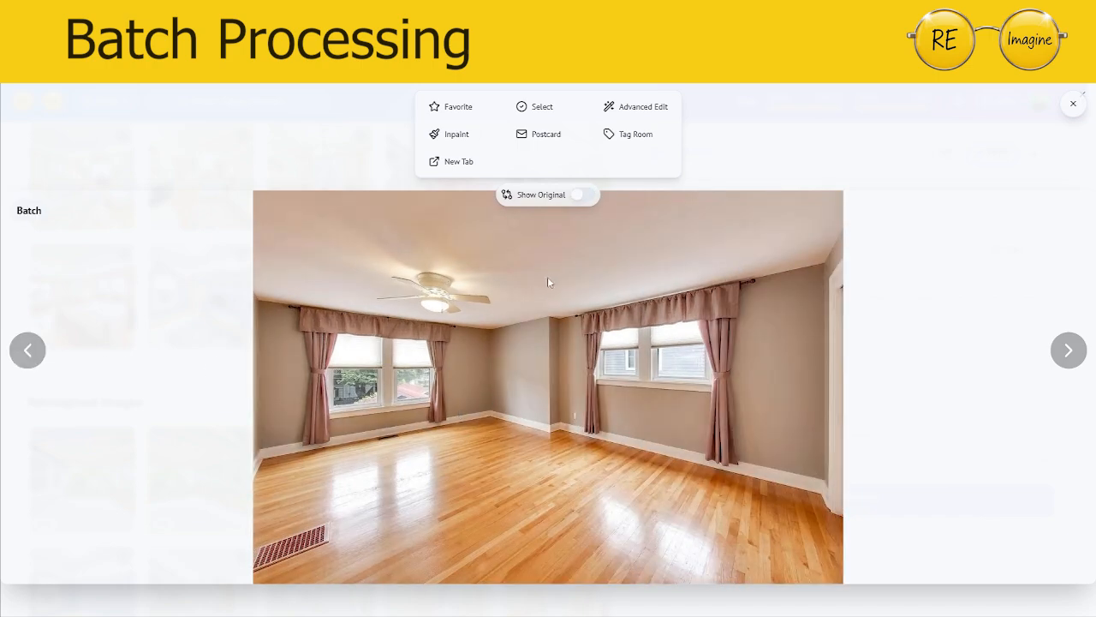
pyautogui.click(588, 197)
pyautogui.click(587, 197)
pyautogui.click(587, 197)
pyautogui.click(587, 197)
pyautogui.click(588, 197)
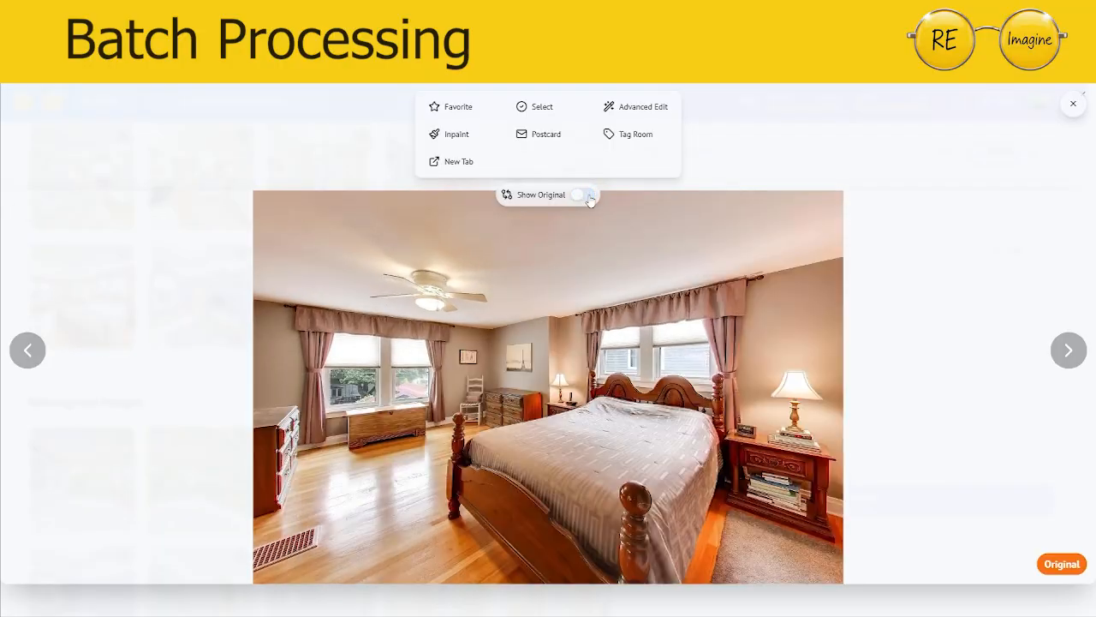
# Step: Compare the two defurnished bedroom variations with each other and the original photo, and mark the first variation as a favorite
pyautogui.click(588, 197)
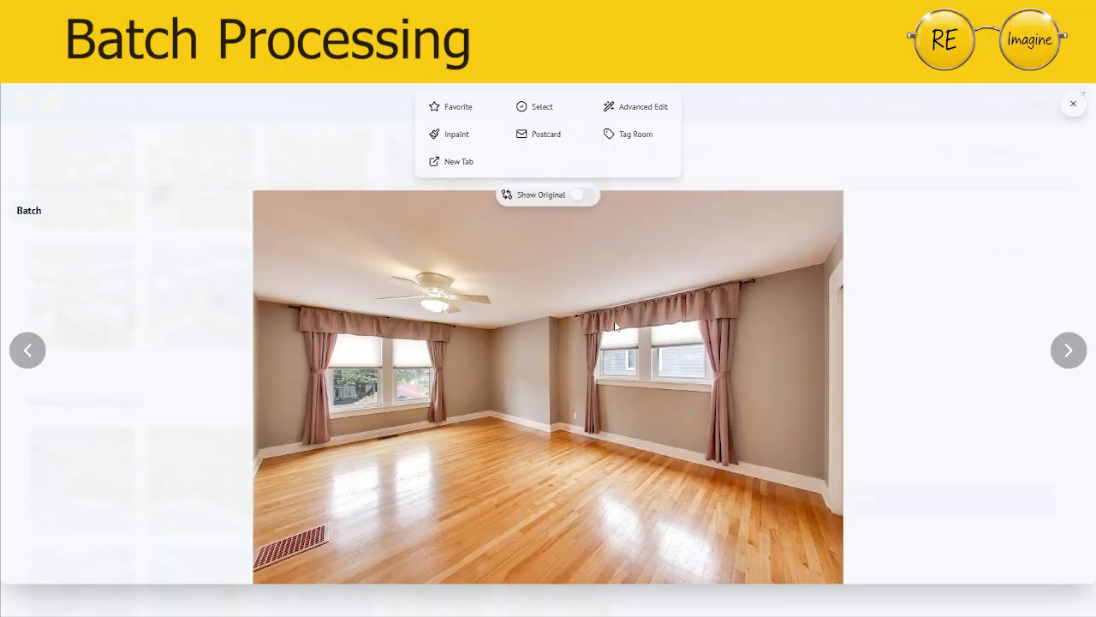
pyautogui.click(1069, 350)
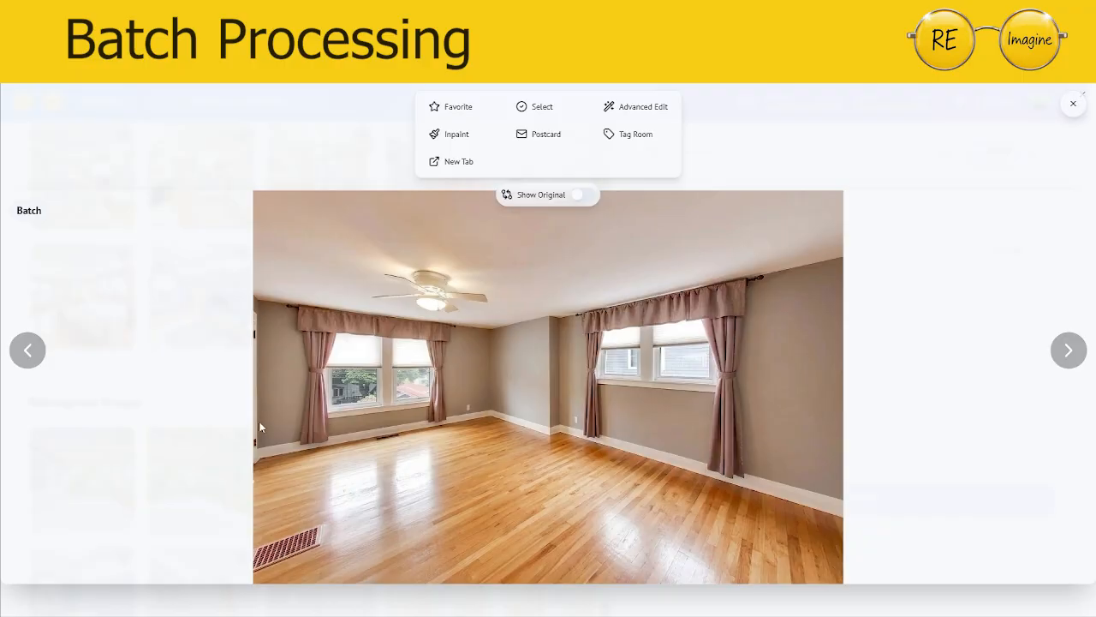
pyautogui.click(27, 348)
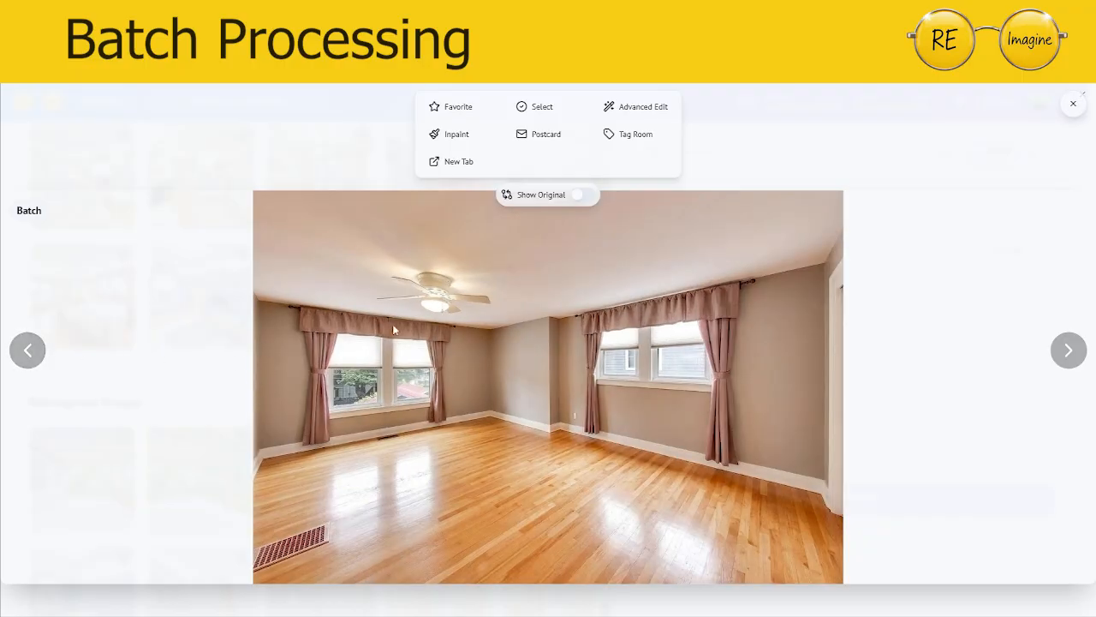
pyautogui.click(581, 195)
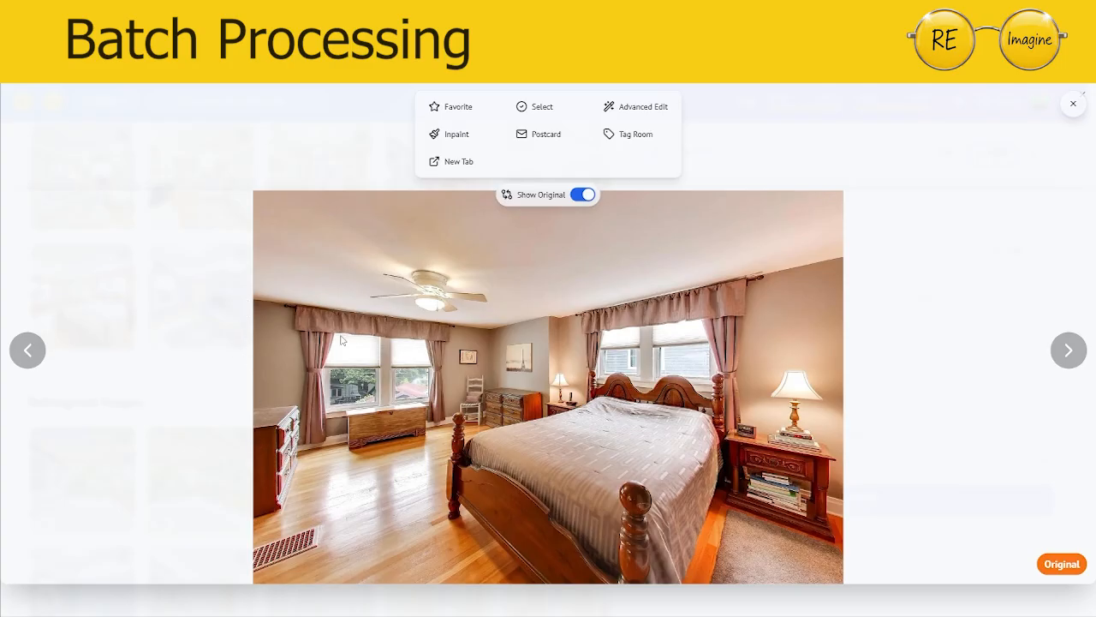
pyautogui.click(582, 199)
pyautogui.click(462, 116)
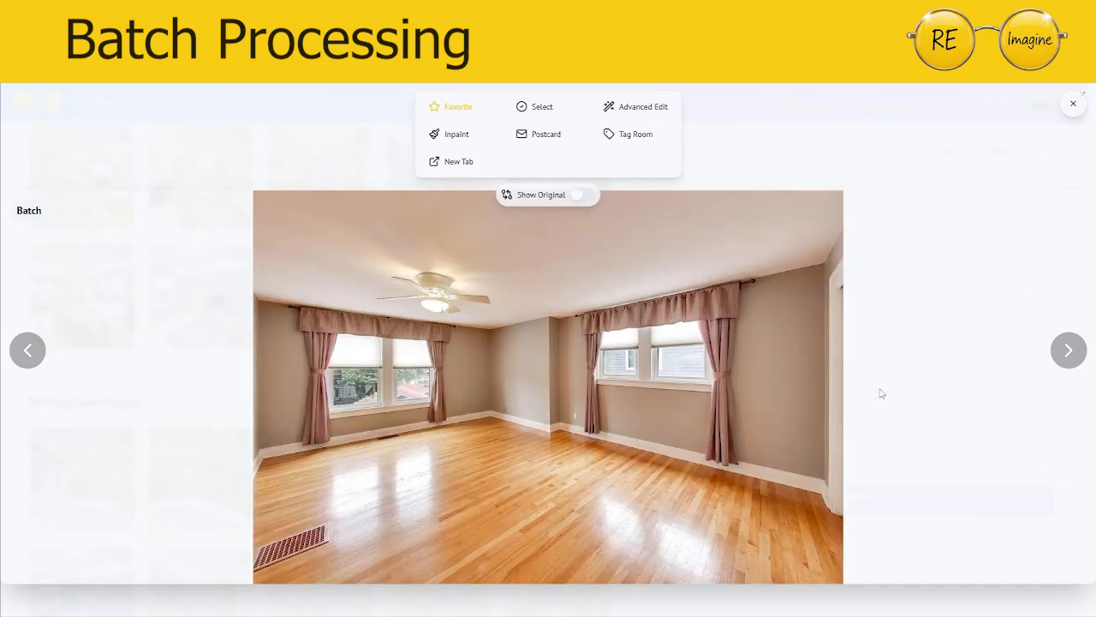
# Step: Compare the first defurnished blue bedroom variation with its original photo, switching between the two repeatedly
pyautogui.click(1068, 352)
pyautogui.click(1069, 351)
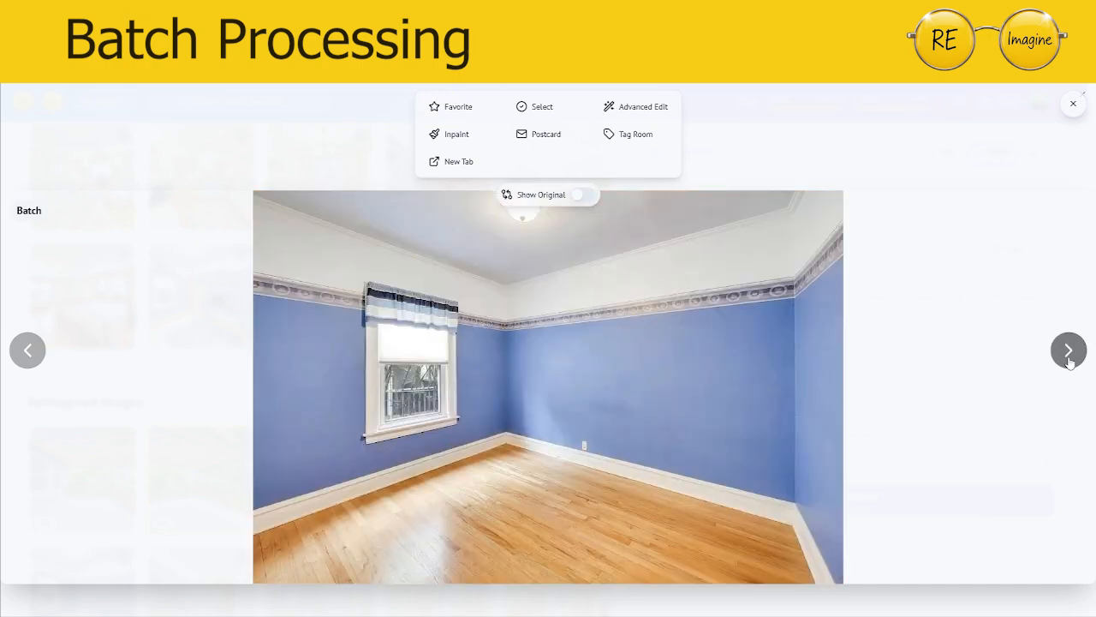
pyautogui.click(584, 199)
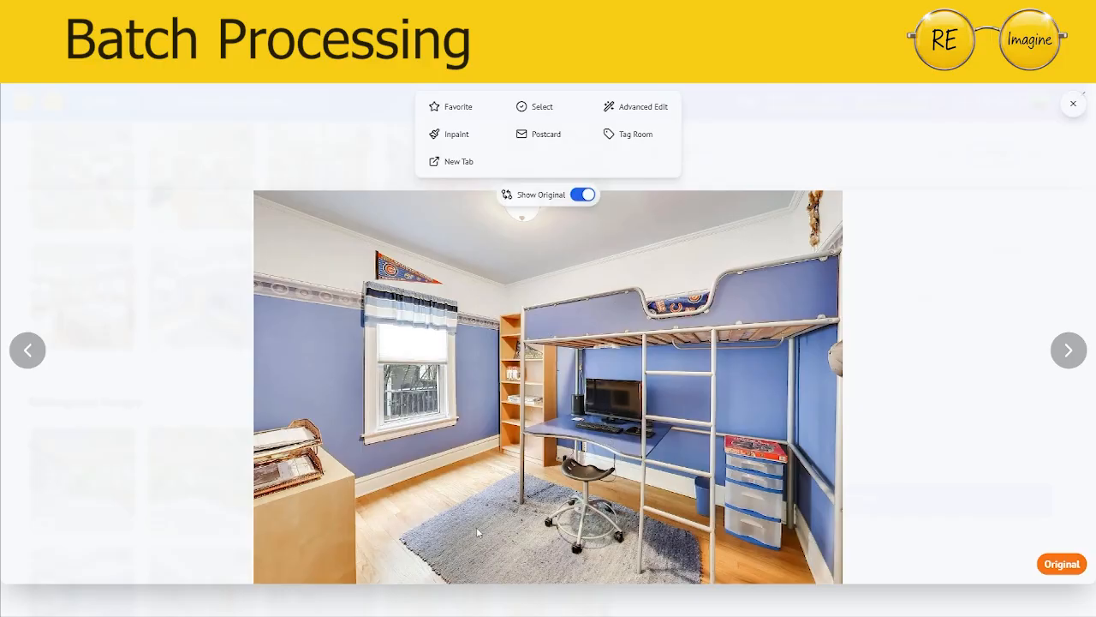
pyautogui.click(587, 198)
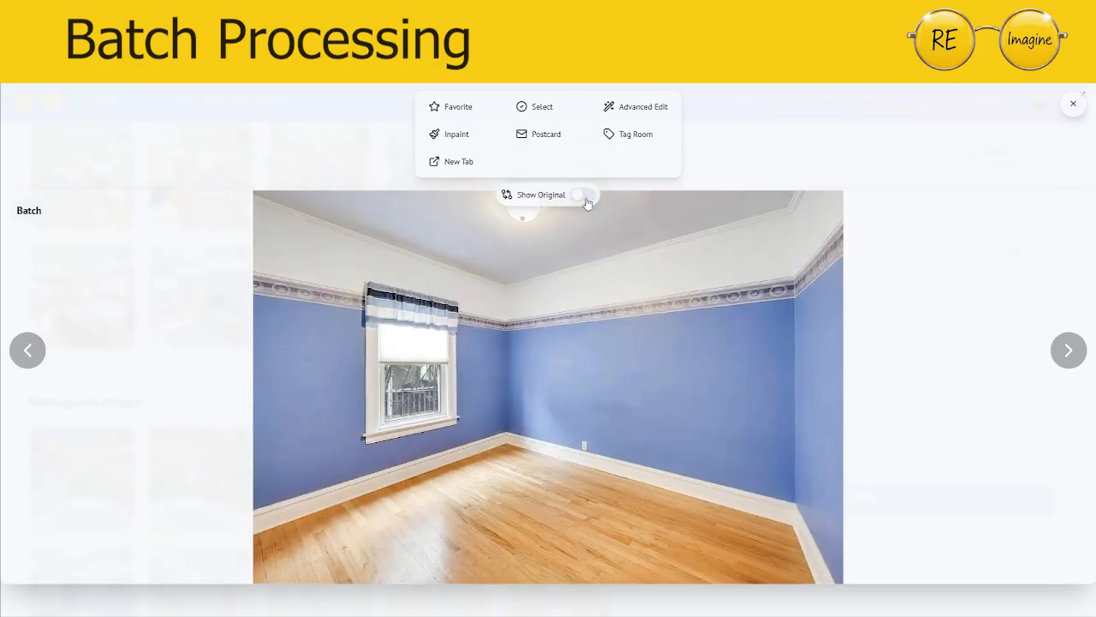
pyautogui.click(579, 196)
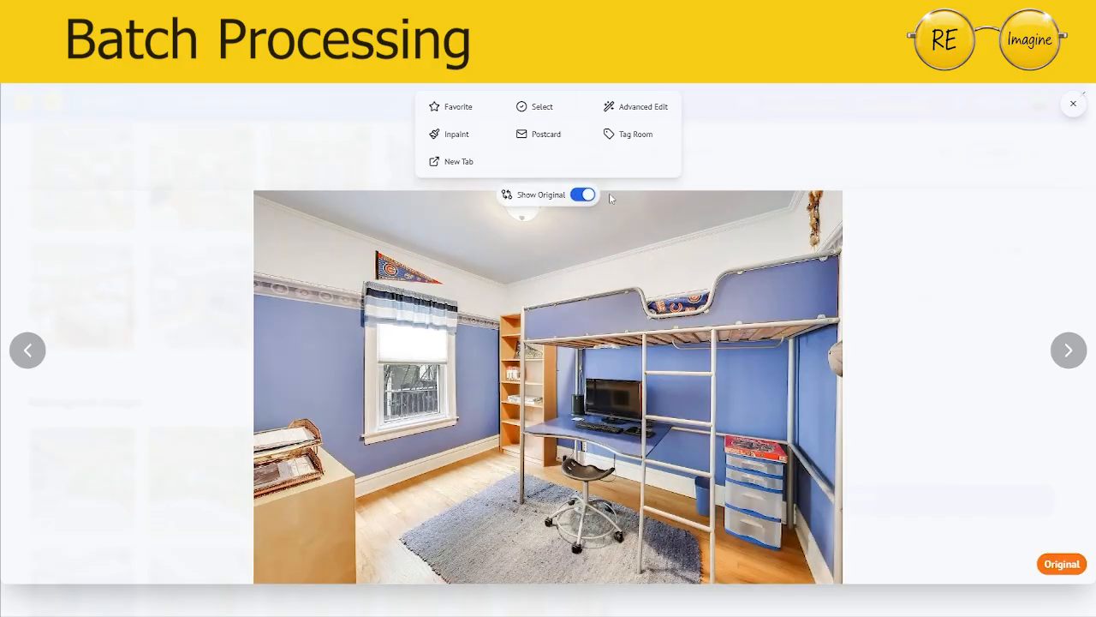
pyautogui.click(583, 196)
pyautogui.click(584, 198)
pyautogui.click(584, 198)
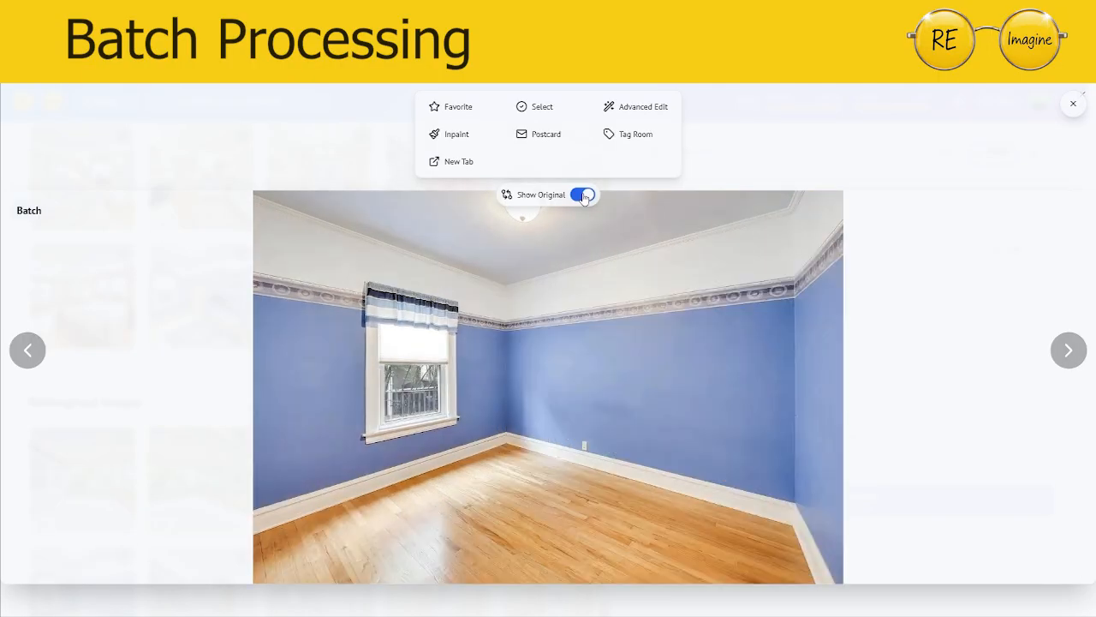
pyautogui.click(584, 197)
pyautogui.click(584, 198)
# Step: Check the second blue bedroom variation against its original photo and mark the first variation as a favorite
pyautogui.click(1066, 356)
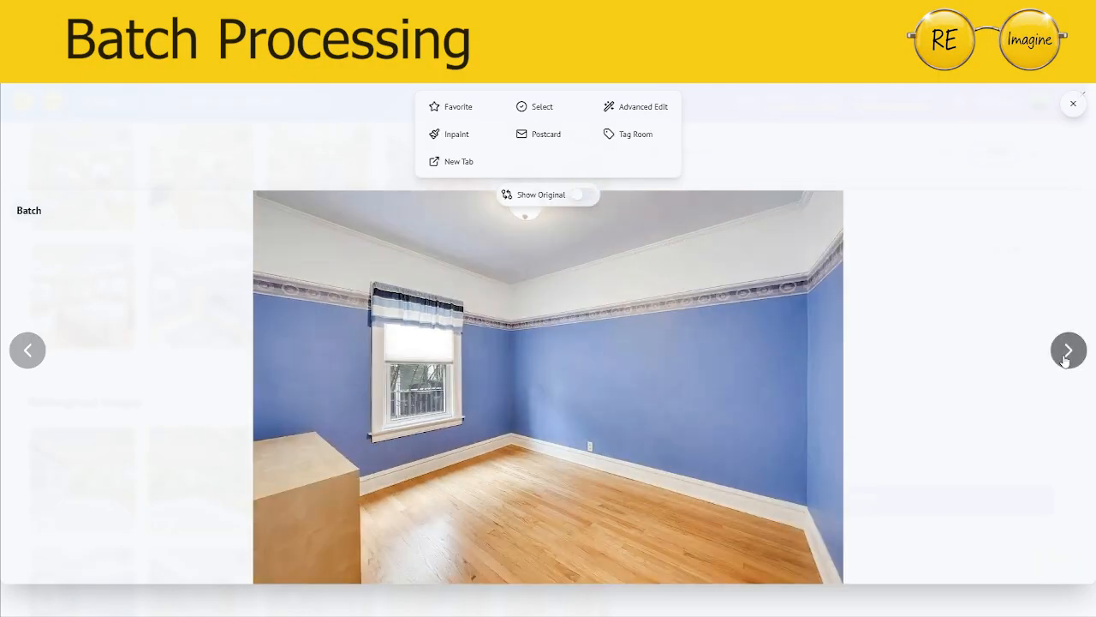
pyautogui.click(588, 195)
pyautogui.click(585, 195)
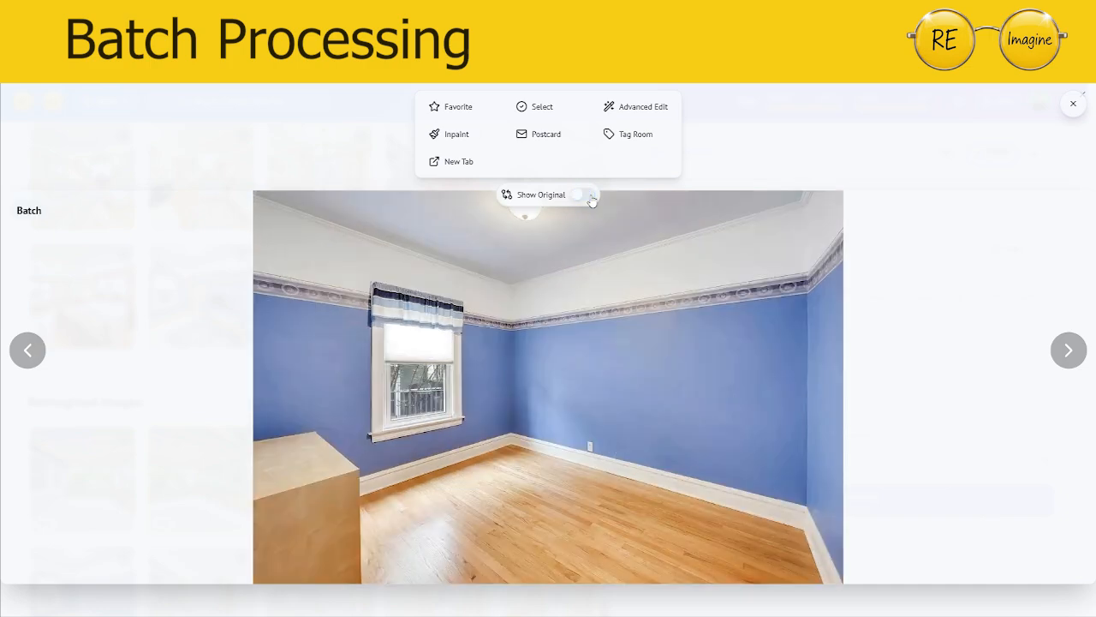
pyautogui.click(586, 195)
pyautogui.click(586, 195)
pyautogui.click(25, 347)
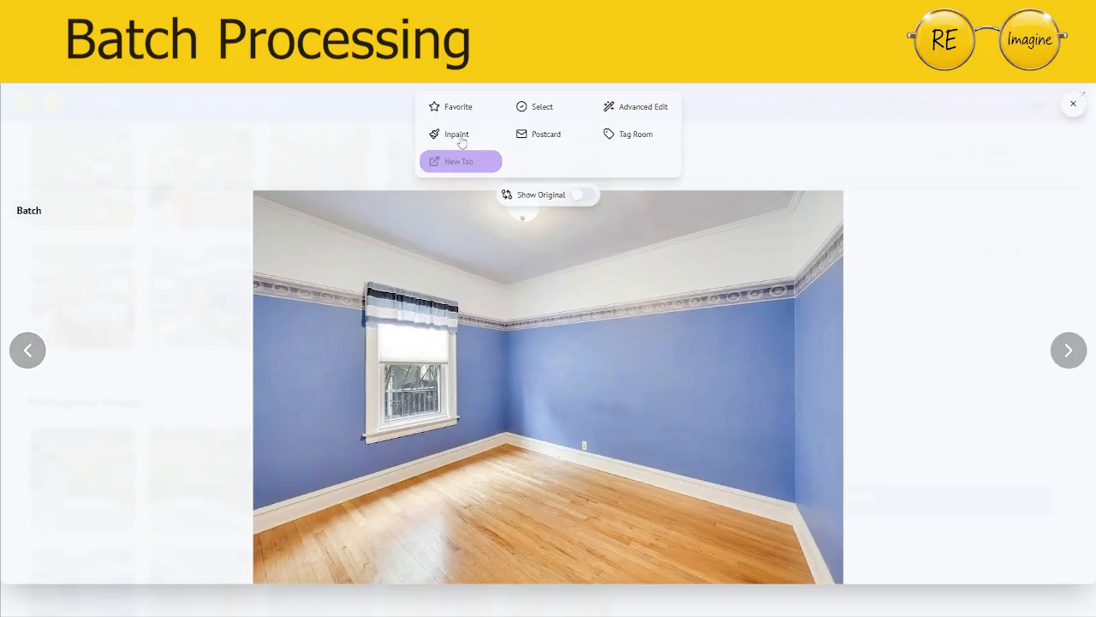
pyautogui.click(459, 108)
# Step: Go on to the first defurnished family room variation and compare it repeatedly with the original red sofa photo
pyautogui.click(1072, 345)
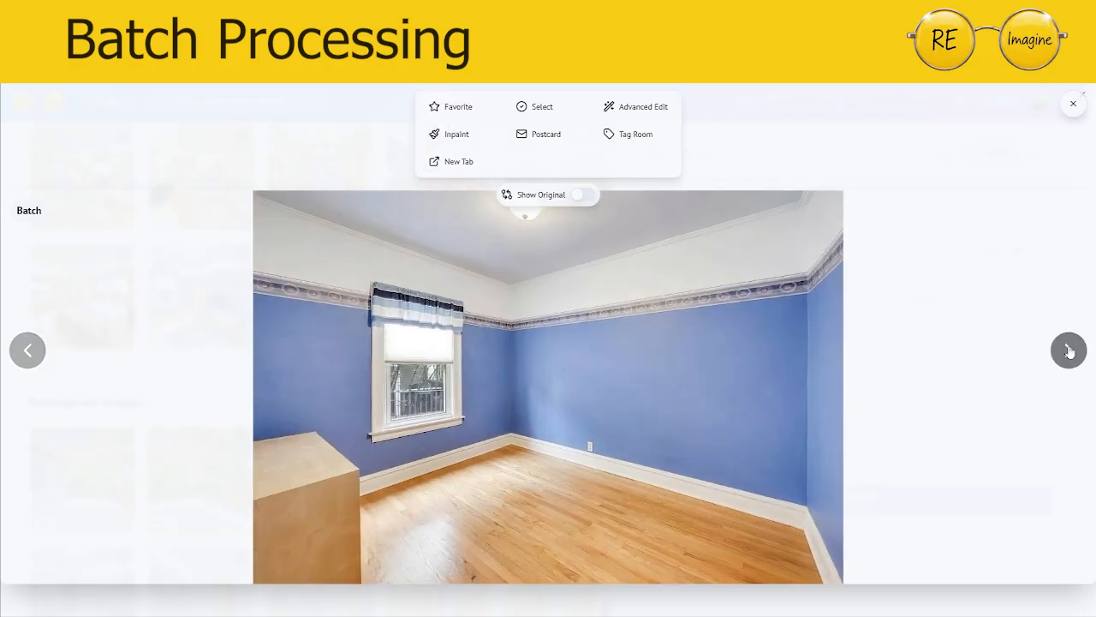
pyautogui.click(1068, 351)
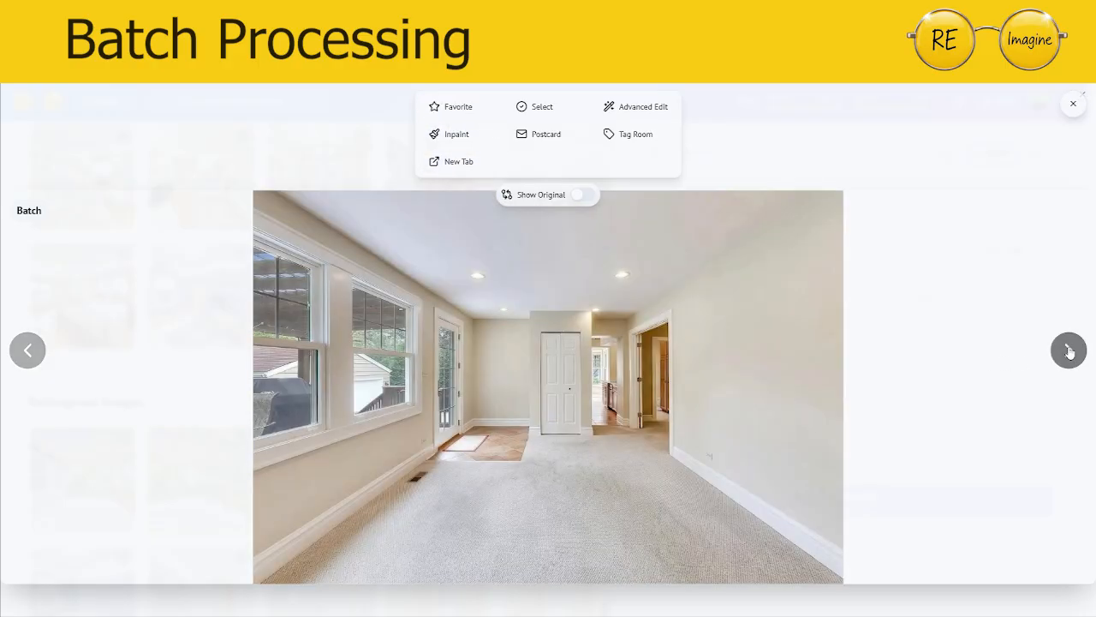
pyautogui.click(585, 195)
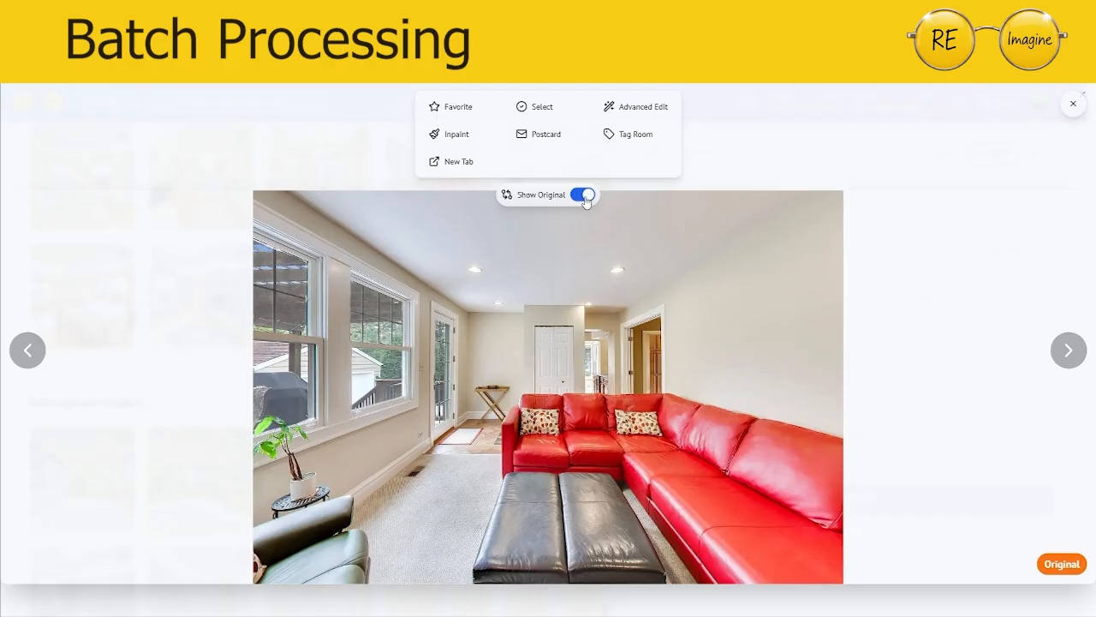
pyautogui.click(586, 199)
pyautogui.click(586, 199)
pyautogui.click(586, 199)
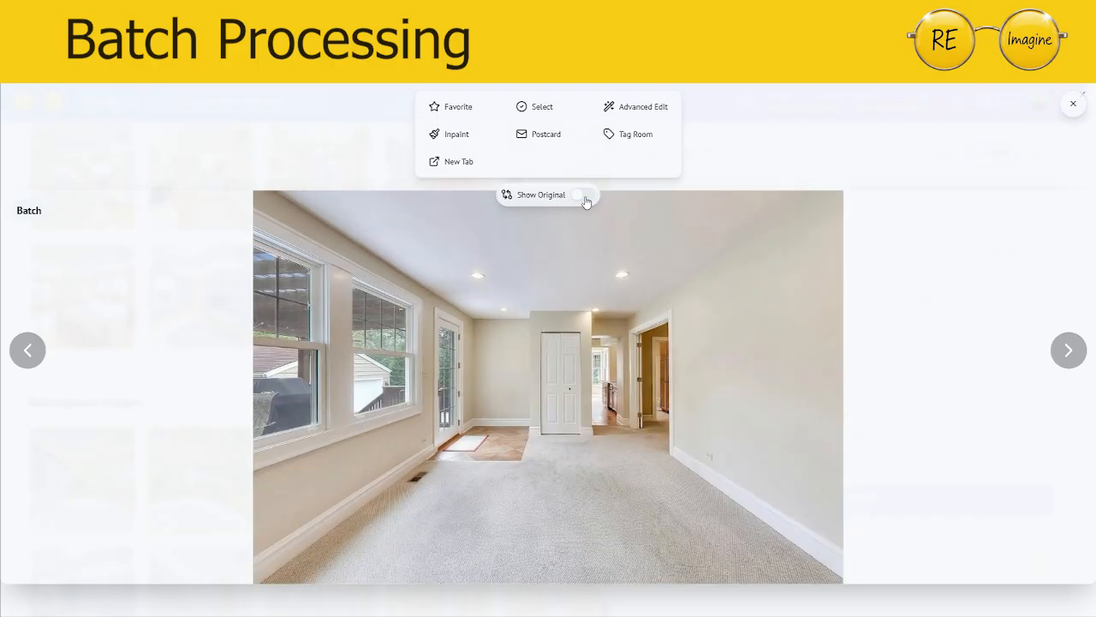
pyautogui.click(586, 199)
pyautogui.click(586, 199)
pyautogui.click(586, 199)
pyautogui.click(586, 199)
# Step: Compare the second defurnished family room variation with its original photo
pyautogui.click(1068, 350)
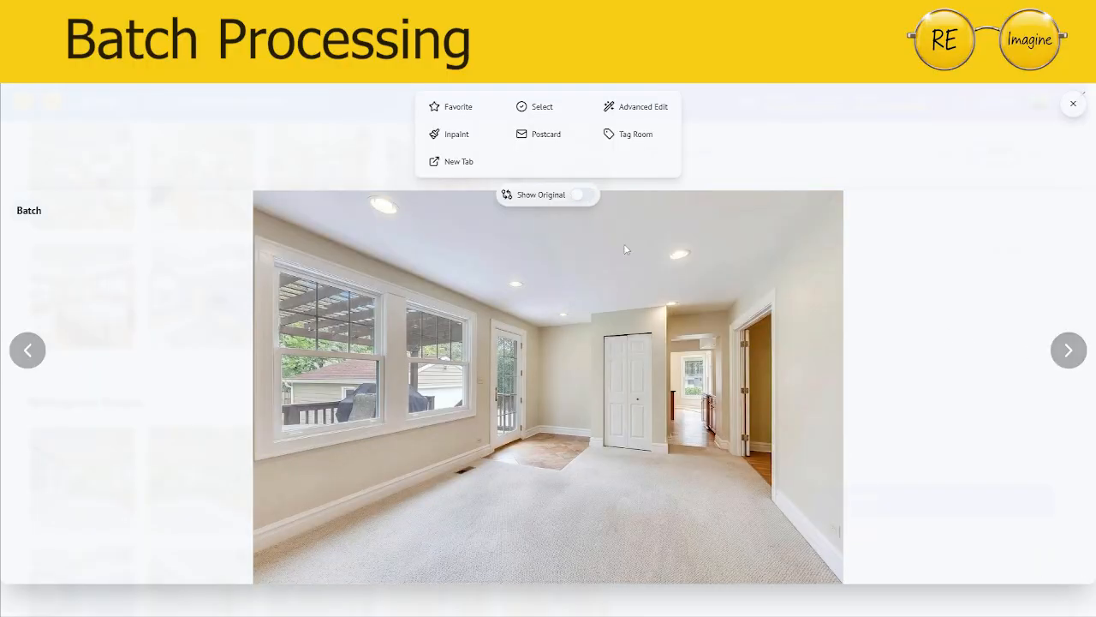
pyautogui.click(586, 199)
pyautogui.click(585, 199)
pyautogui.click(586, 198)
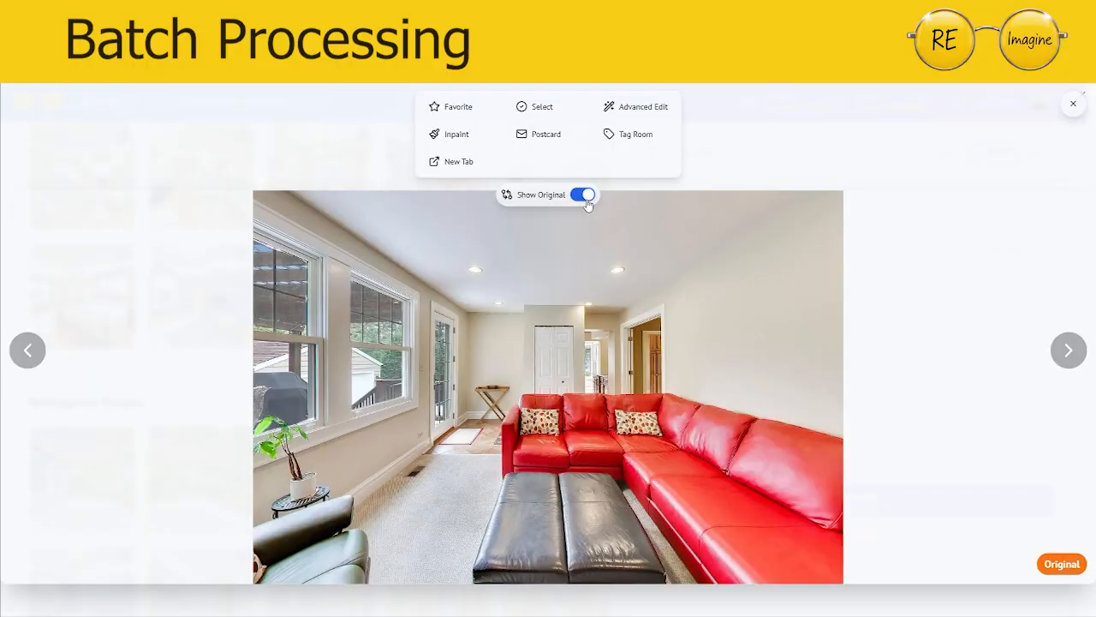
pyautogui.click(586, 199)
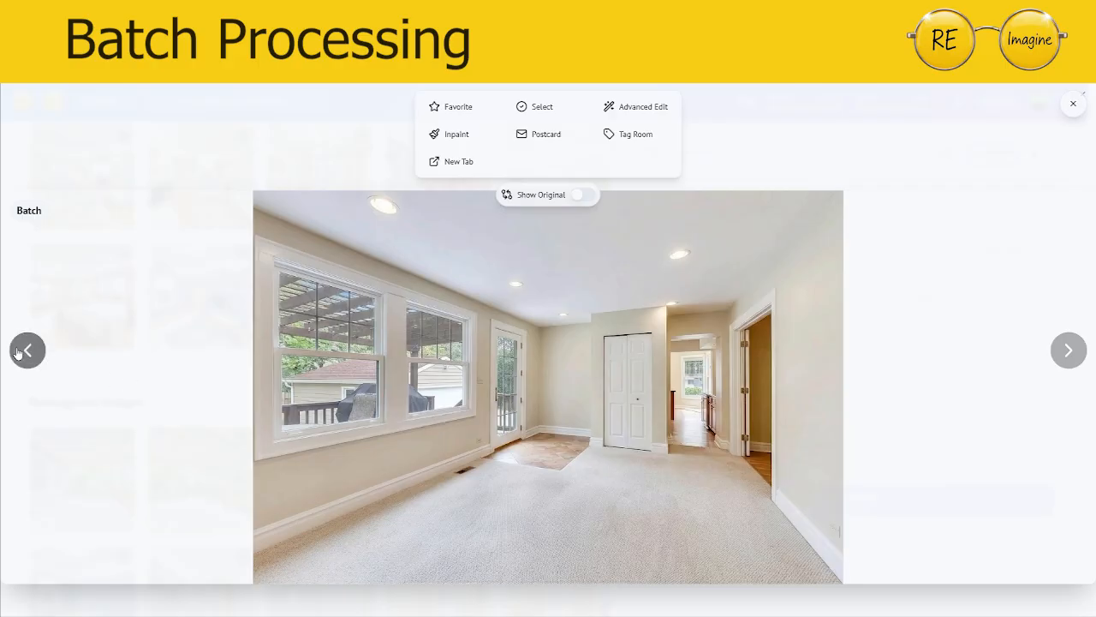
# Step: Return to the first family room variation, check it against the original once more, and mark it as a favorite
pyautogui.click(19, 351)
pyautogui.click(581, 198)
pyautogui.click(580, 199)
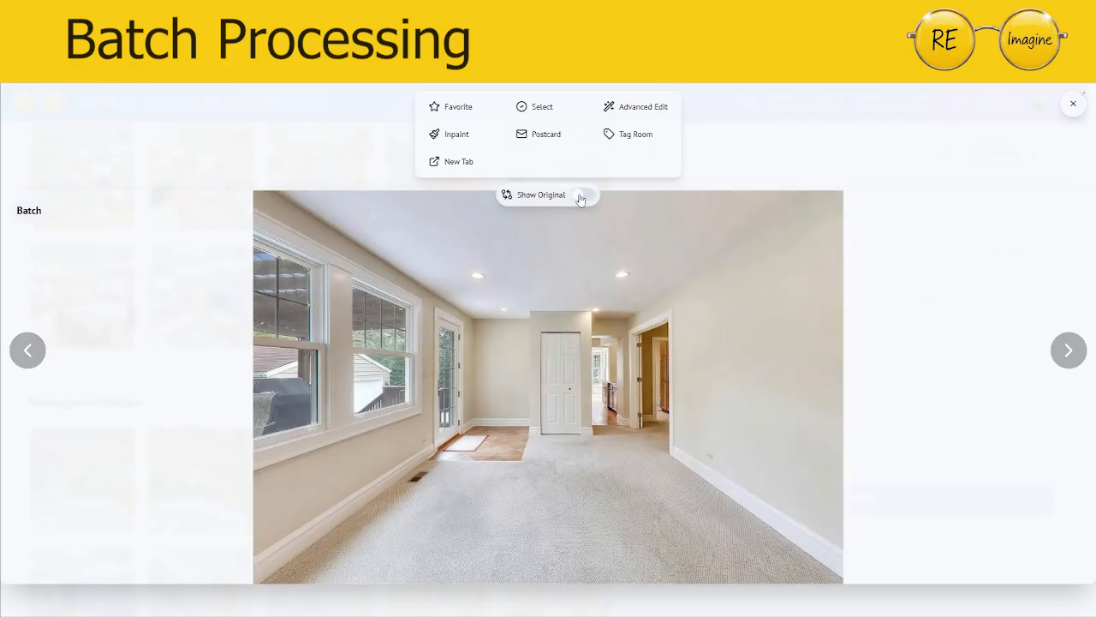
pyautogui.click(452, 106)
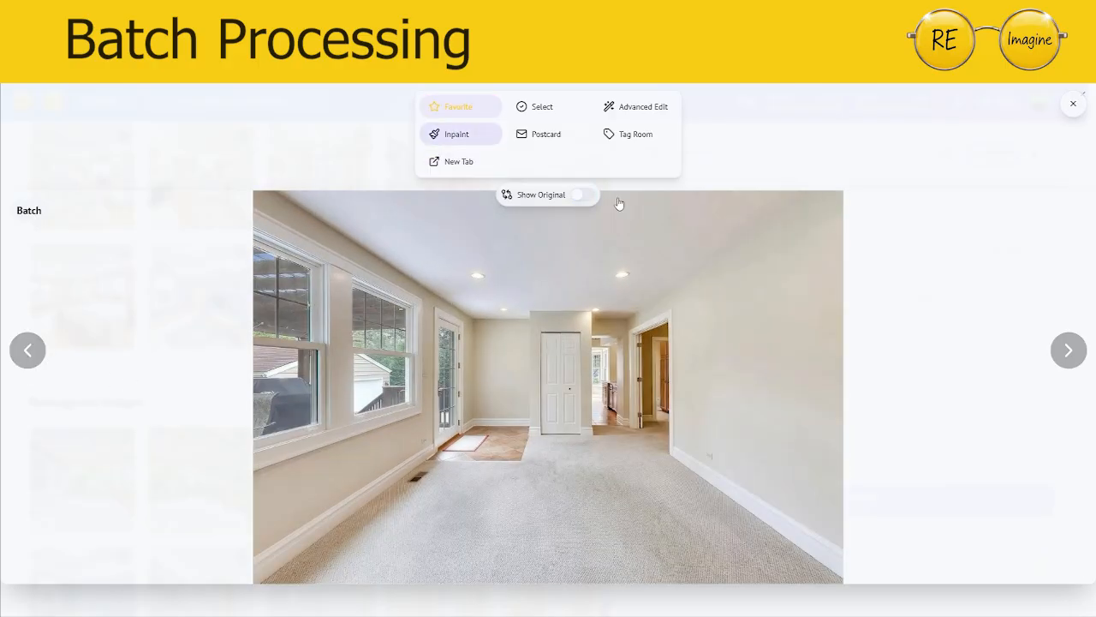
# Step: Skip ahead to the fireplace living room variation, close the image viewer and return to the ReImagined Images gallery
pyautogui.click(1056, 354)
pyautogui.click(1062, 350)
pyautogui.click(1062, 350)
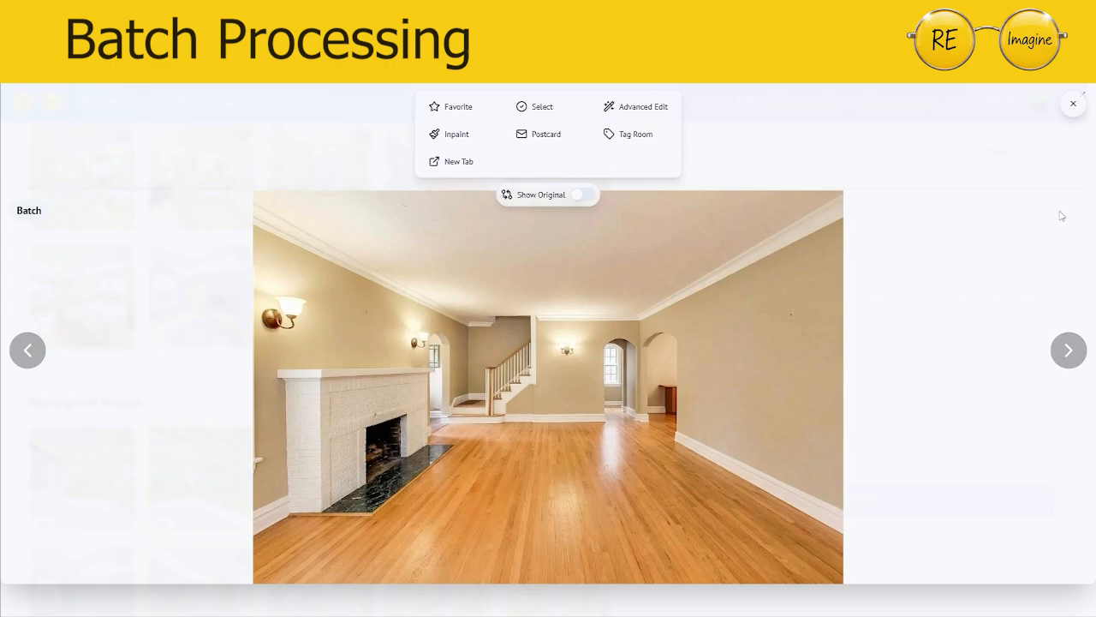
pyautogui.click(1072, 104)
pyautogui.scroll(-2, 404, 486)
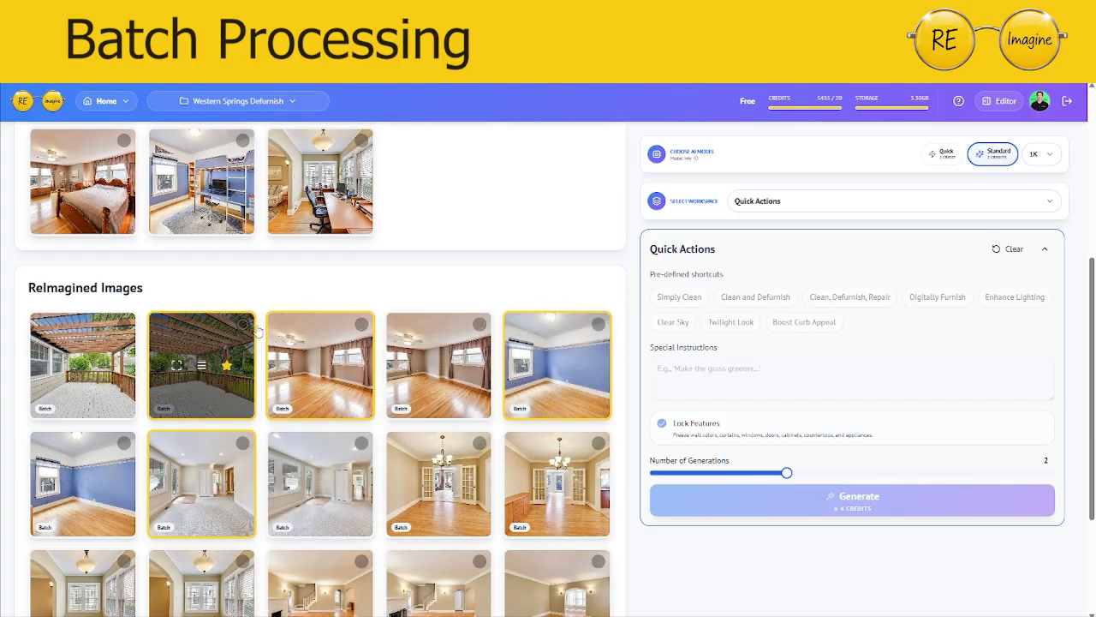
# Step: Select the unfavorited pergola patio, bedroom and blue bedroom variations and delete all three from the ReImagined Images
pyautogui.click(124, 324)
pyautogui.click(480, 324)
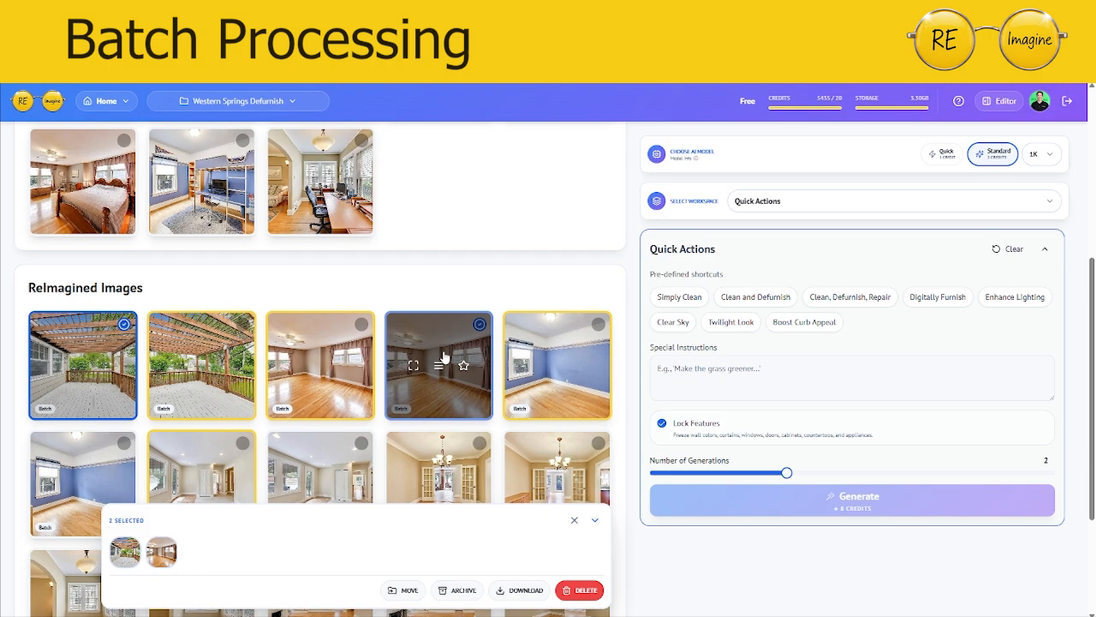
pyautogui.click(124, 442)
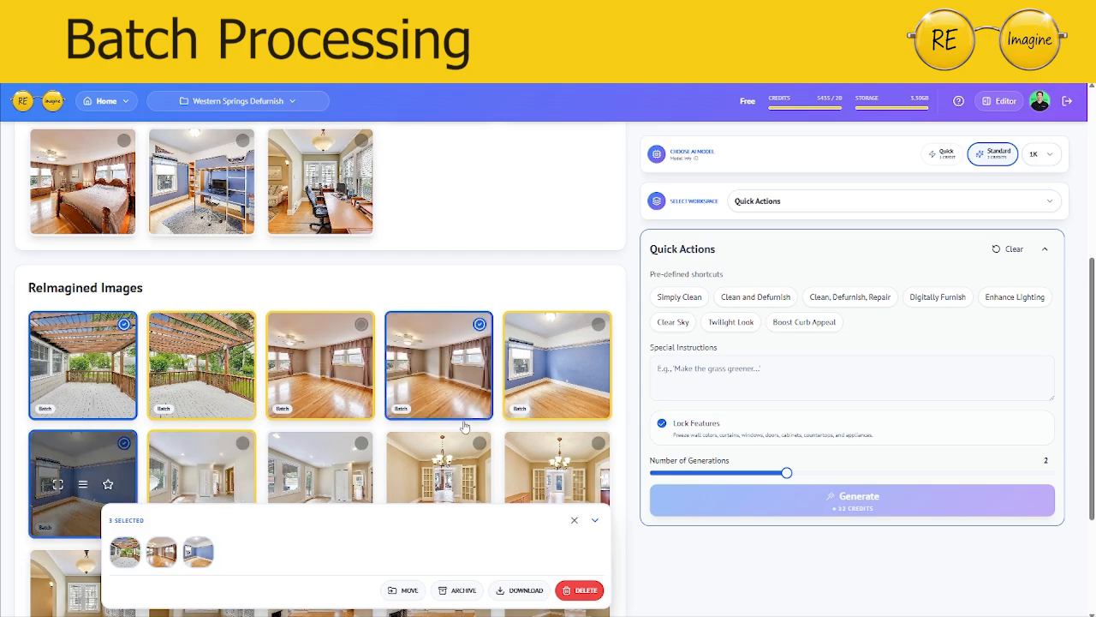
pyautogui.click(586, 591)
pyautogui.click(655, 371)
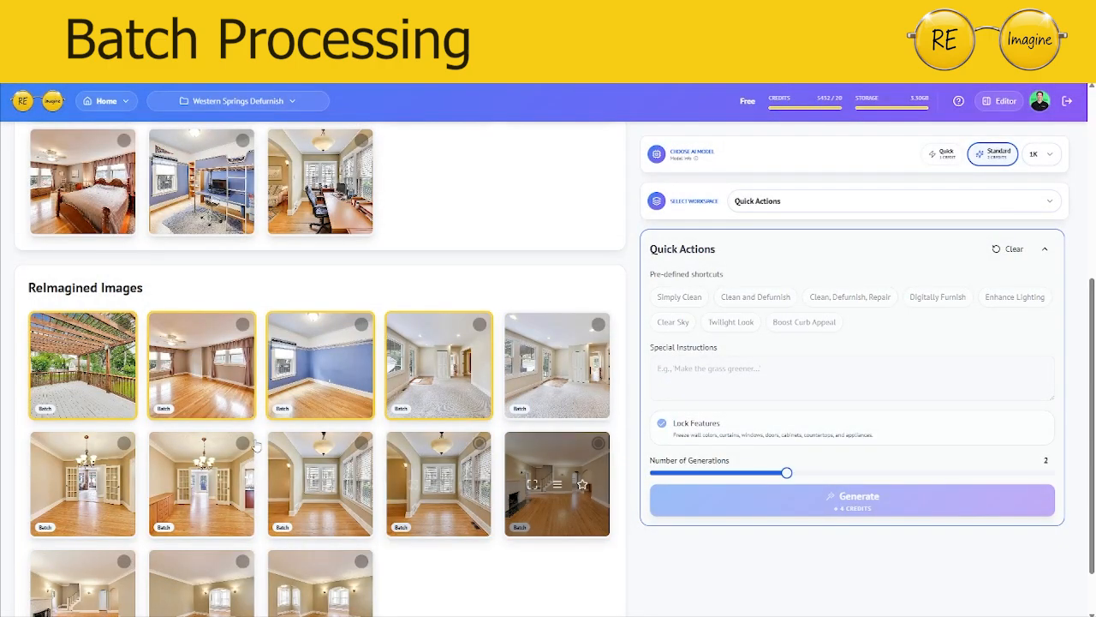
pyautogui.scroll(-1, 548, 445)
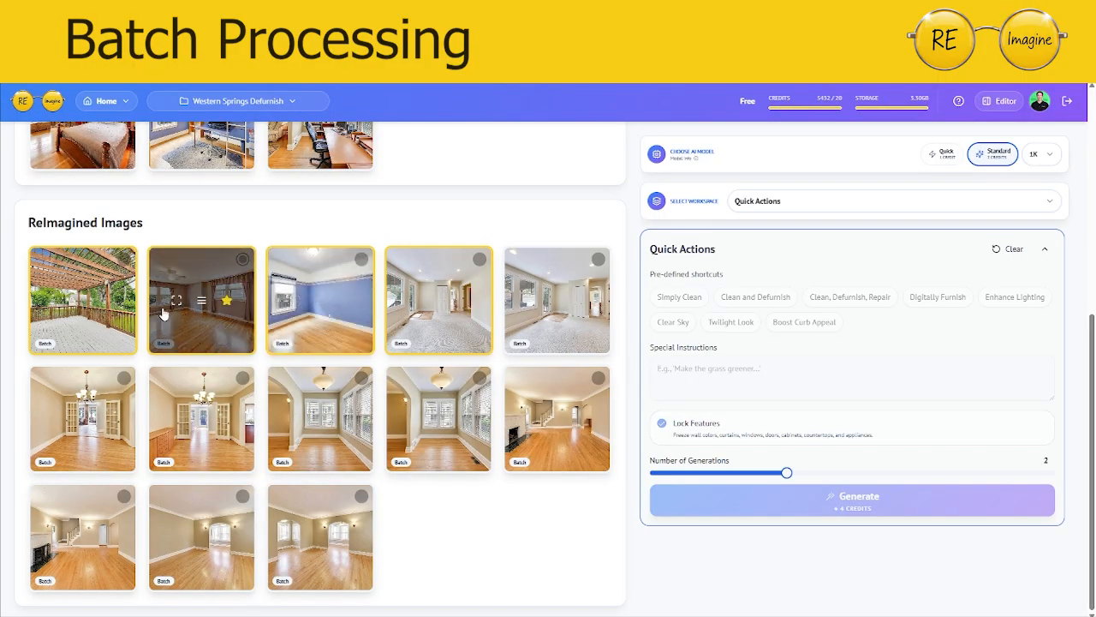
pyautogui.scroll(2, 505, 512)
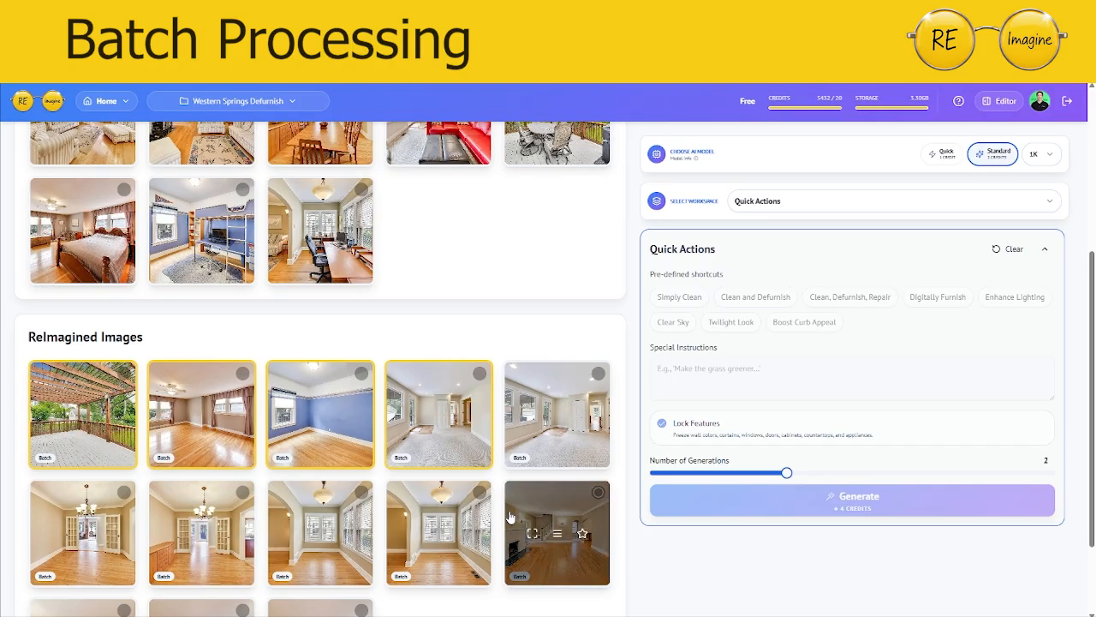
pyautogui.scroll(-2, 509, 516)
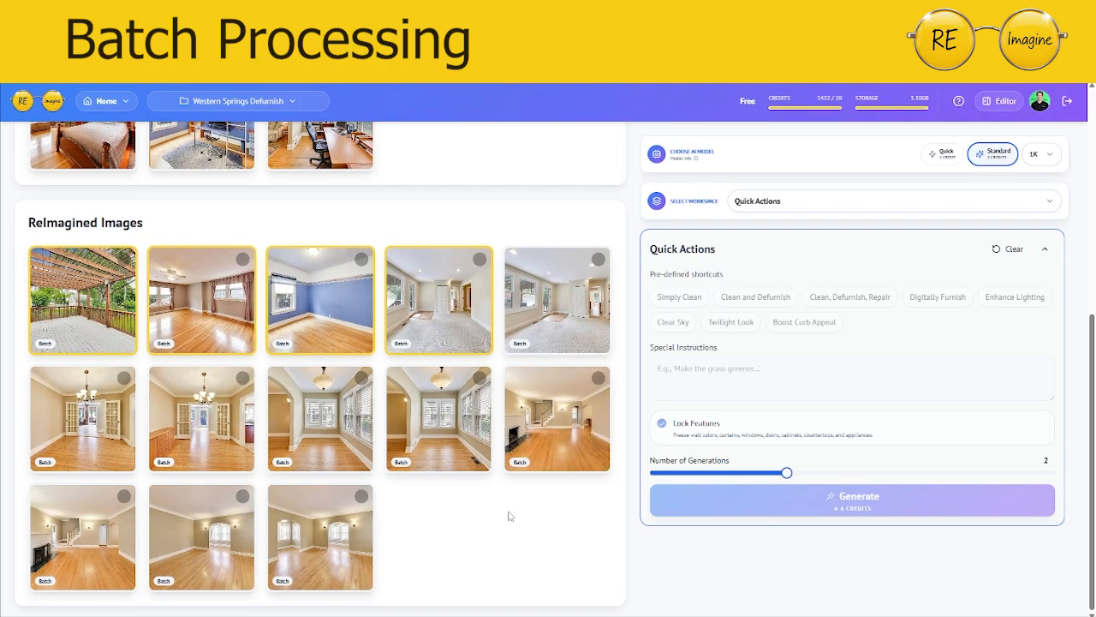